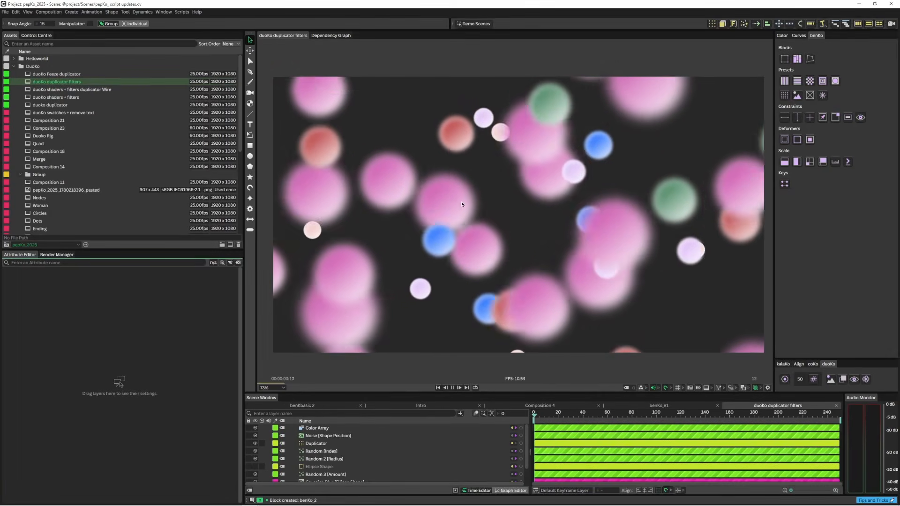
Toggle the duoKo proxy for the duoKo duplicator filters composition, and pause playback to check its blur, gradient and inner shadow layers
left_click(785, 379)
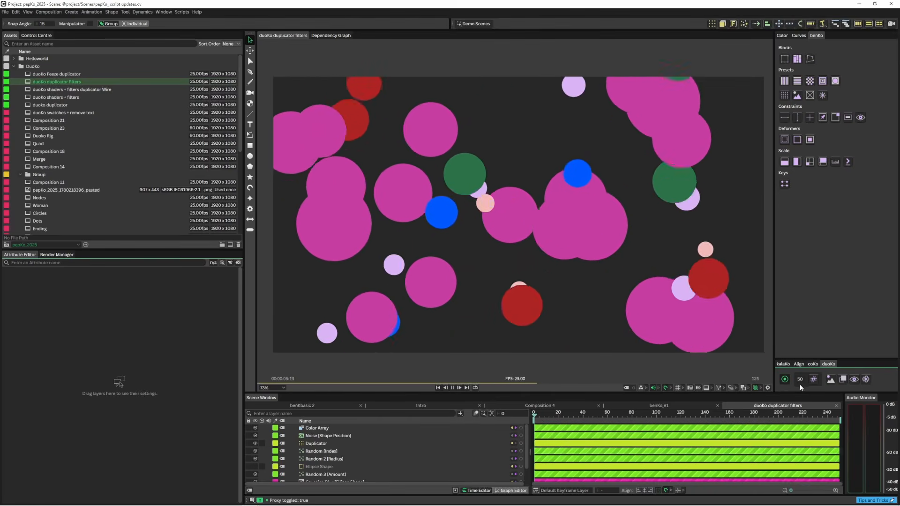
left_click(785, 380)
left_click(786, 380)
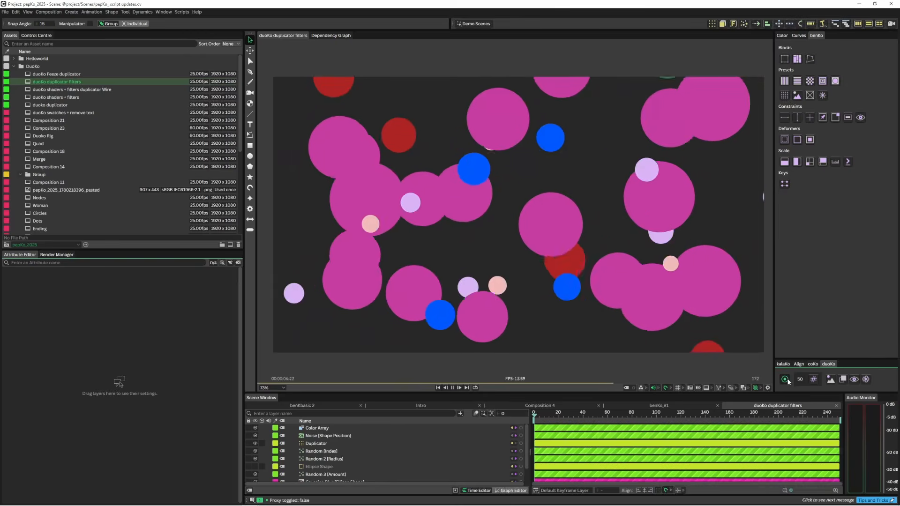
key("space")
scroll(391, 461, "down", 1)
scroll(265, 457, "down", 1)
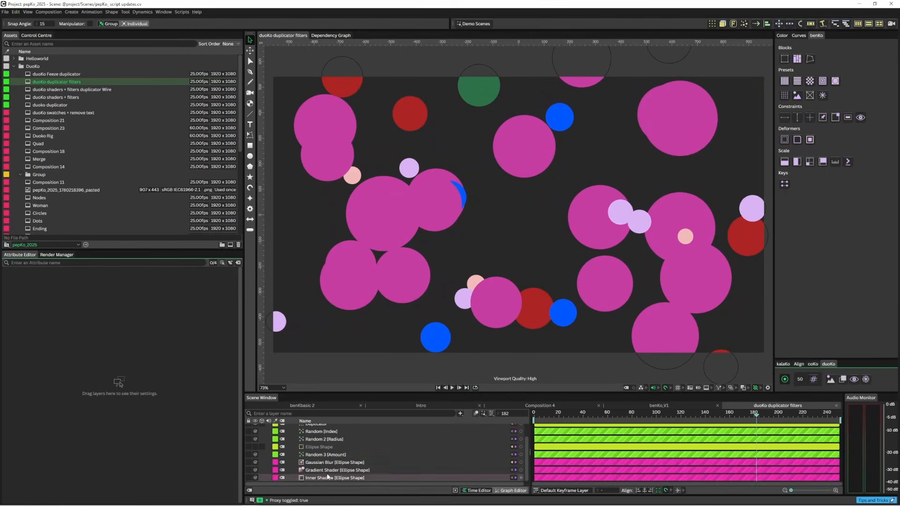
left_click(784, 380)
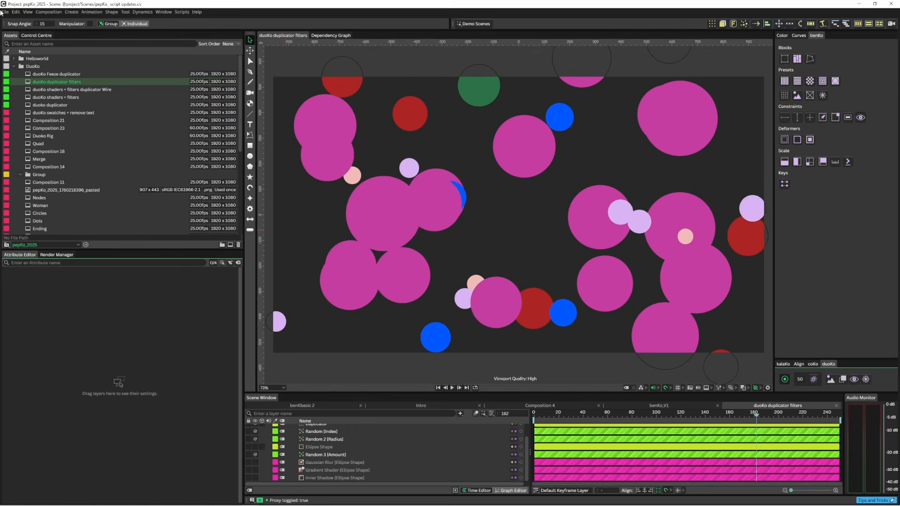
Open the duoKo shaders + filters duplicator Wire composition, toggle its duoKo proxy and play the animation
double_click(68, 89)
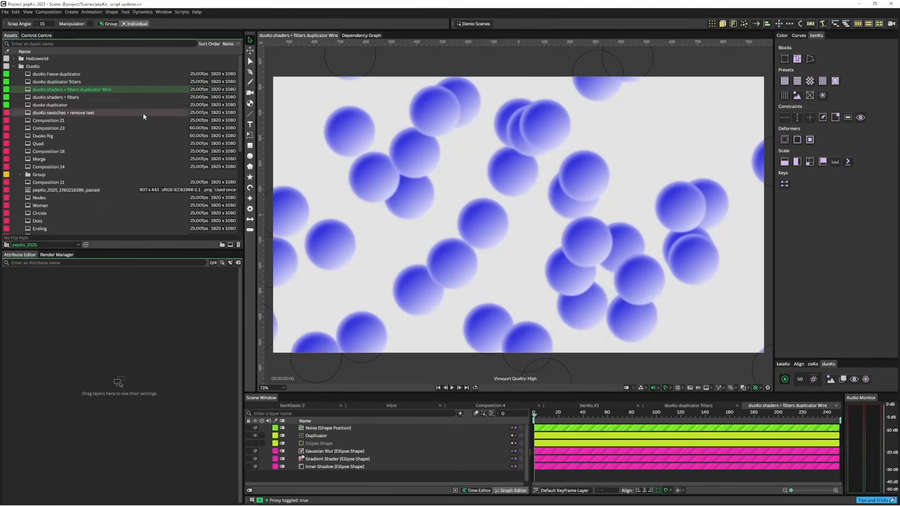
left_click(784, 380)
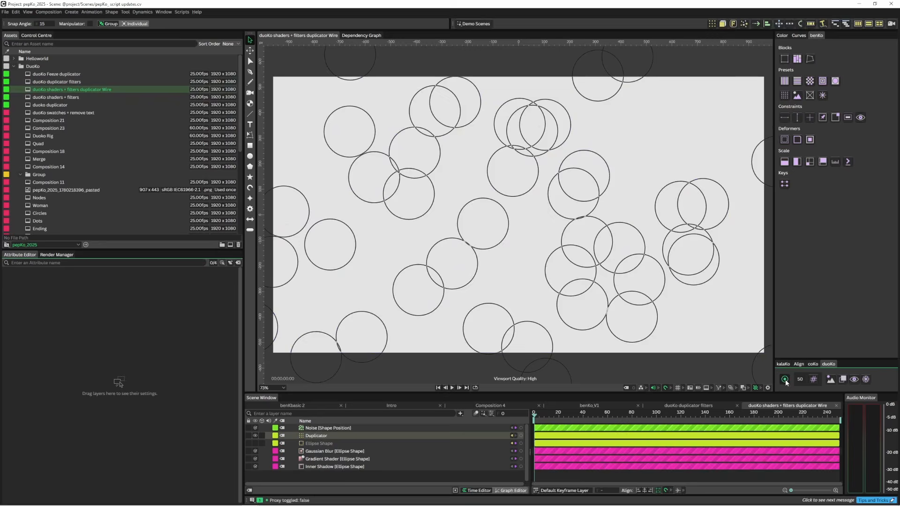
key("space")
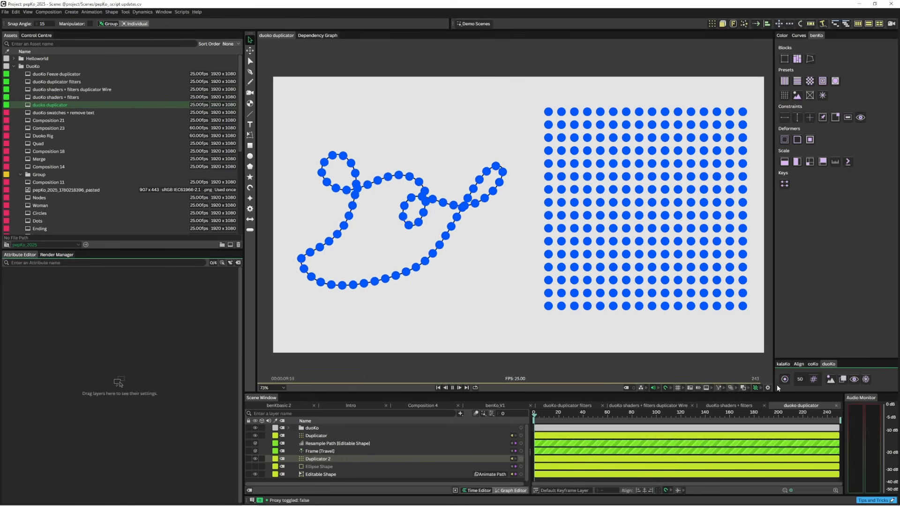
Inspect the Duplicator_count layer in the duoko duplicator composition's duoKo group, and compare the duplicators with the proxy on and off
key("space")
left_click(288, 428)
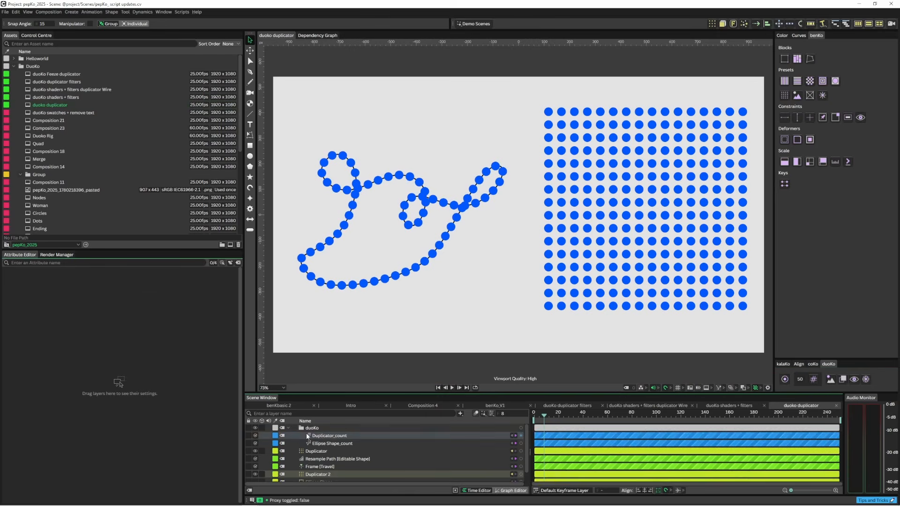
left_click(322, 436)
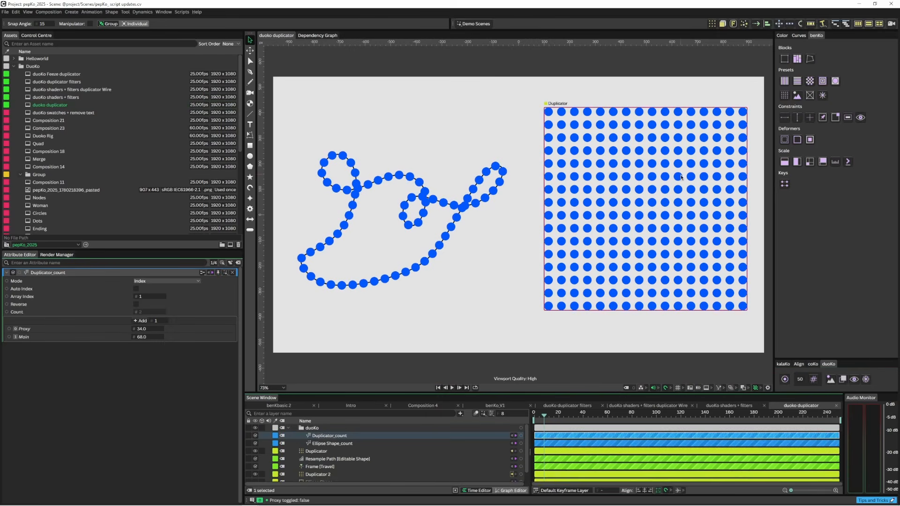
left_click(784, 381)
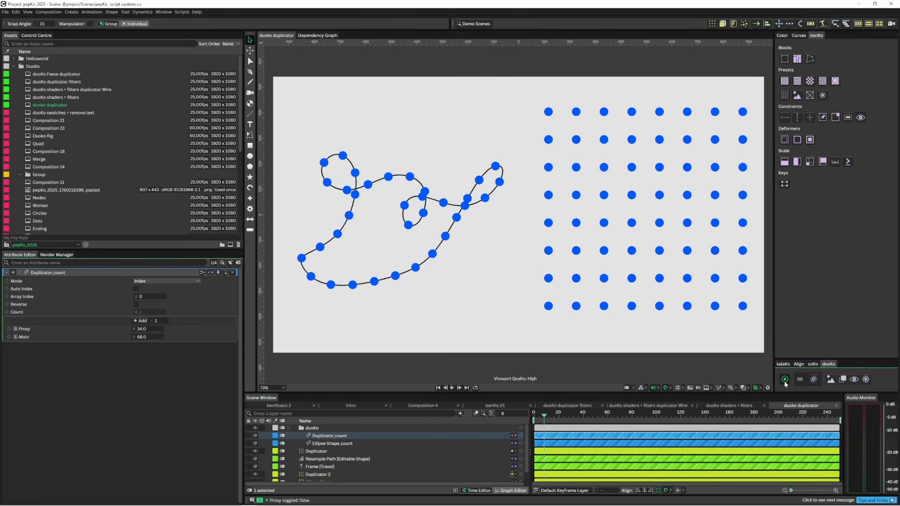
left_click(784, 380)
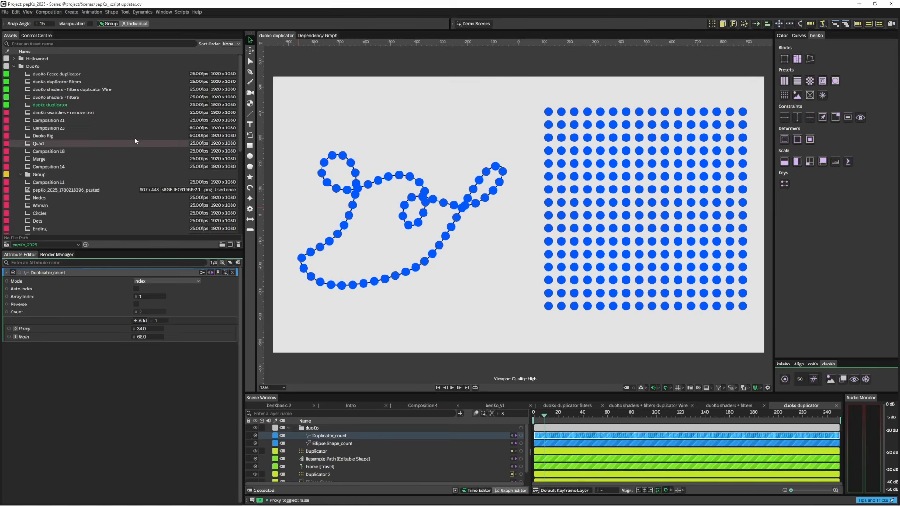
mouse_move(141, 115)
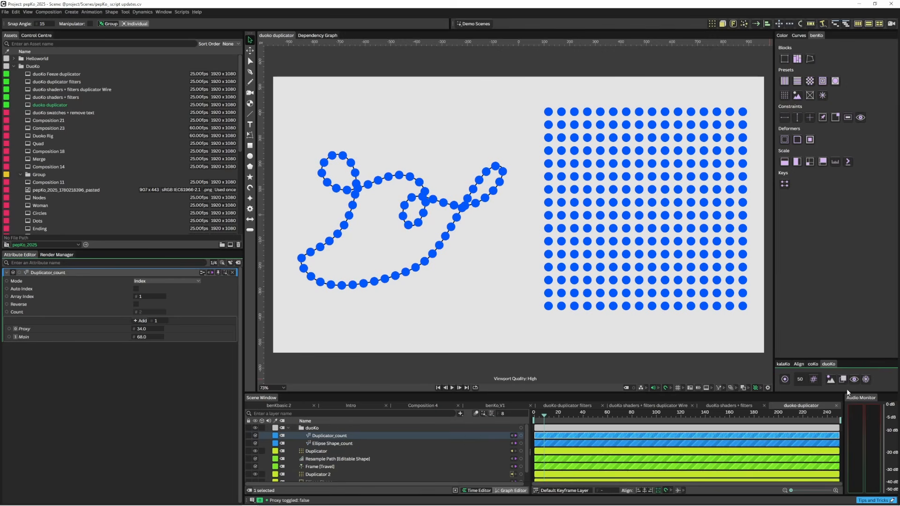
left_click(831, 380)
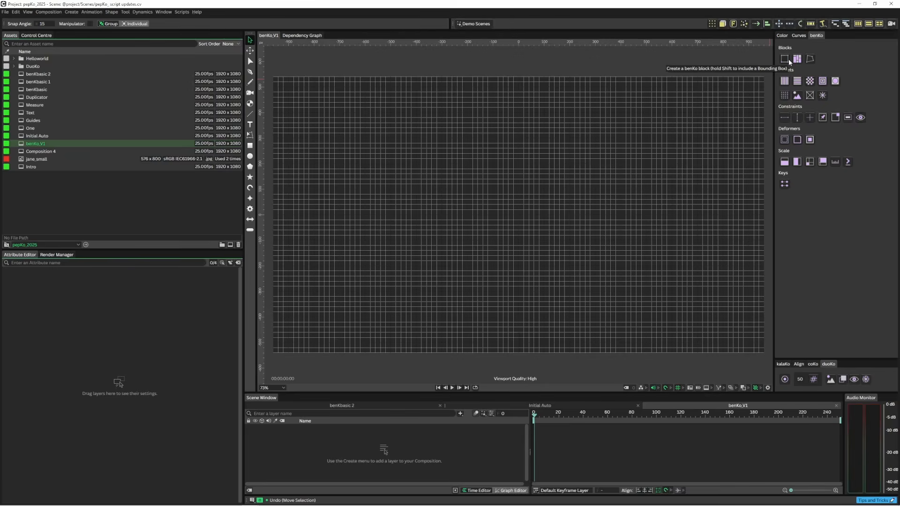
Create a benKo block in the benKo_V1 composition's upper-left area and widen it to span from about X -880 to 270
left_click(788, 59)
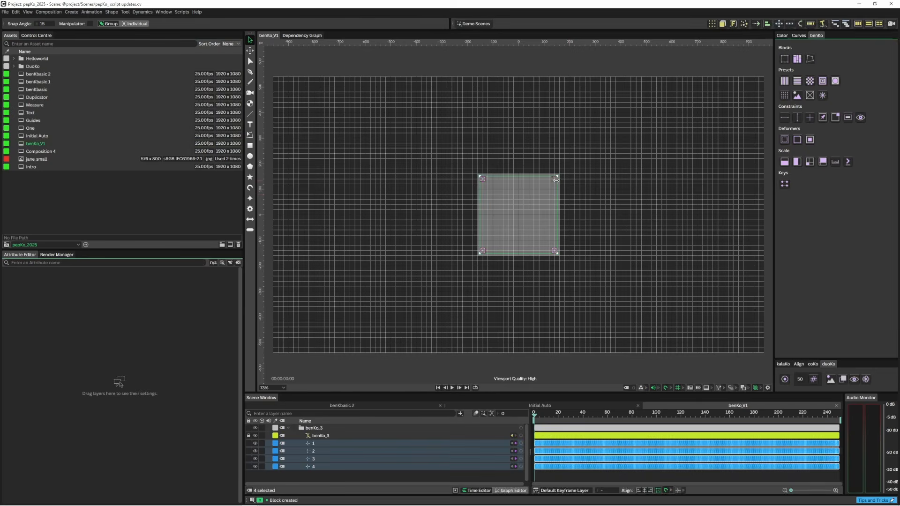
left_click_drag(554, 182, 584, 178)
left_click(415, 97)
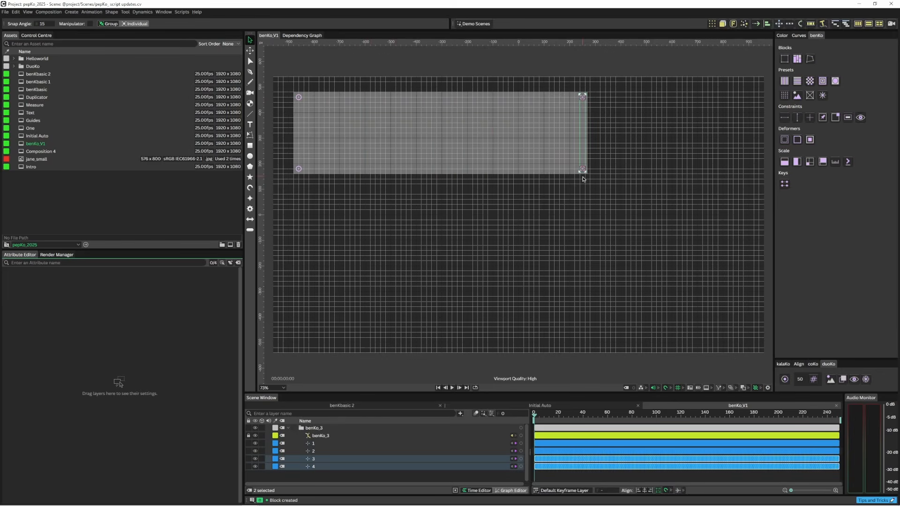
Create a second benKo block under the wide block's left end and stretch it downward to about 320 by 620
left_click(624, 193)
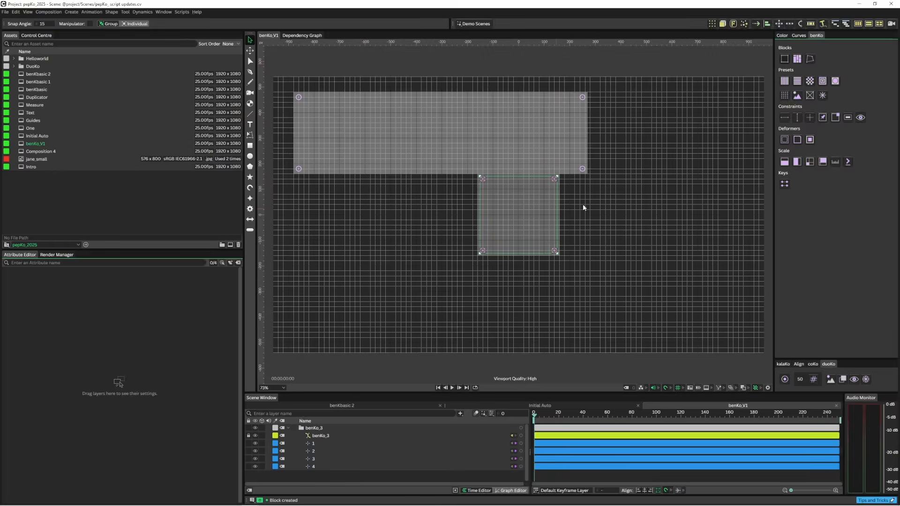
left_click_drag(553, 183, 368, 184)
left_click(317, 249)
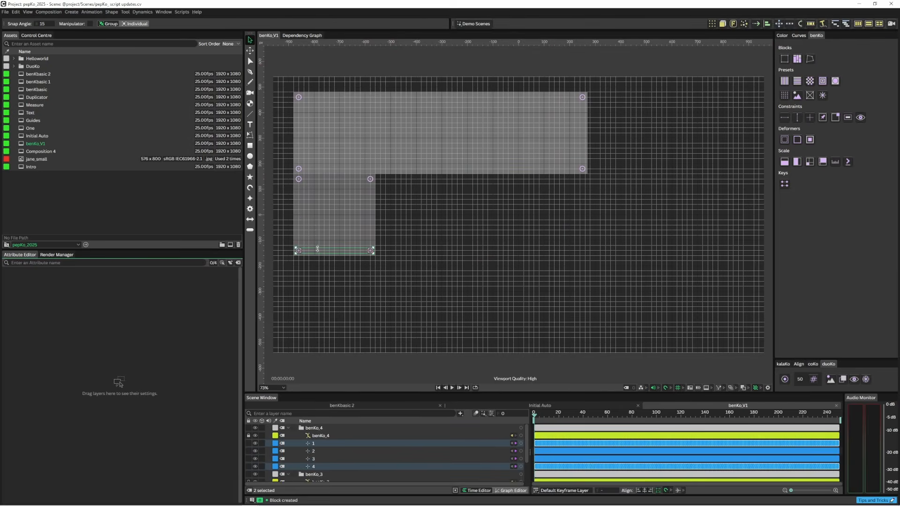
left_click_drag(320, 254, 323, 331)
key("Escape")
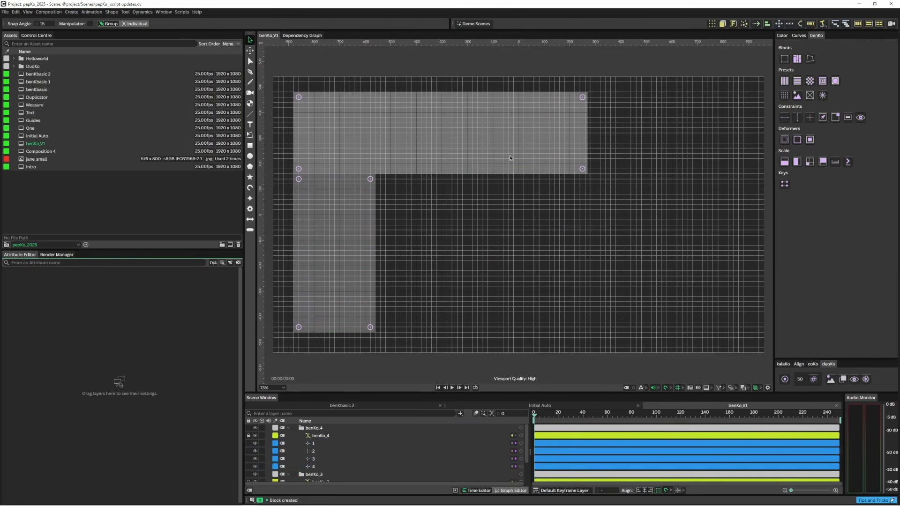
Convert the four rectangle shapes in the Initial Auto composition into benKo blocks
left_click_drag(37, 136, 336, 426)
key("ctrl+a")
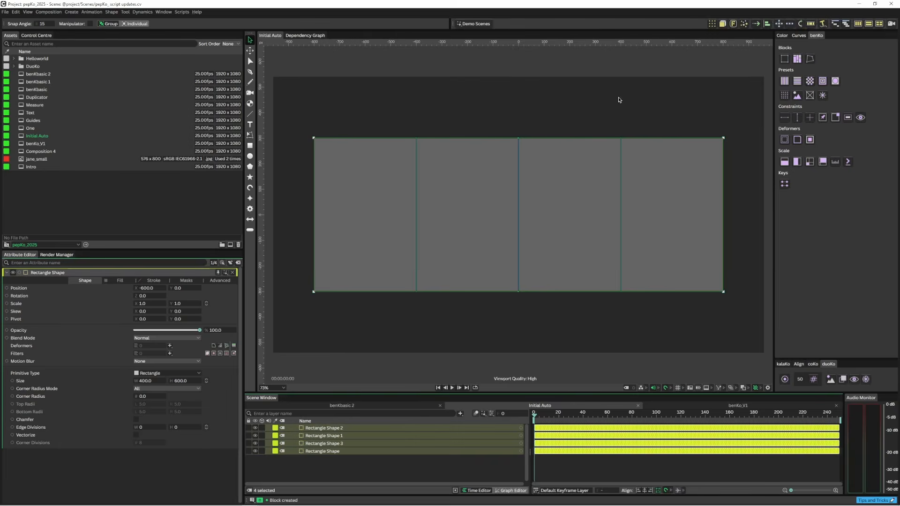
left_click(797, 59)
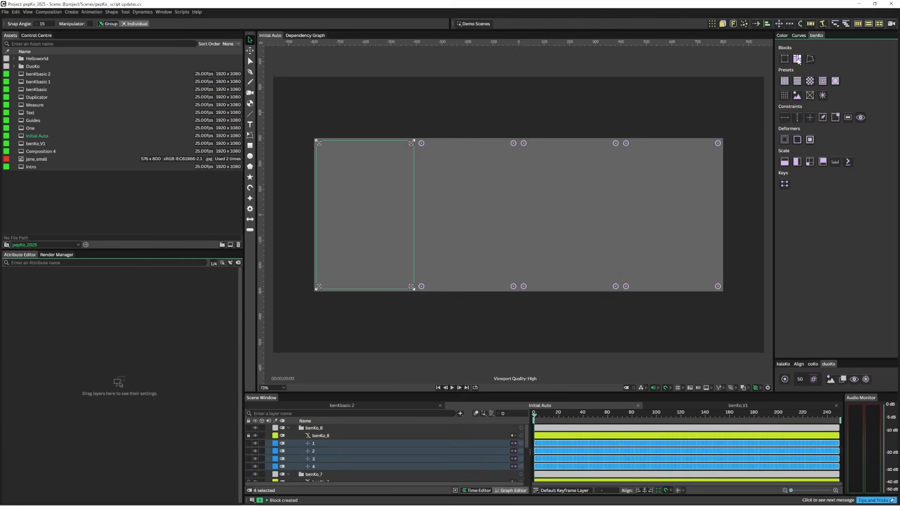
left_click(531, 115)
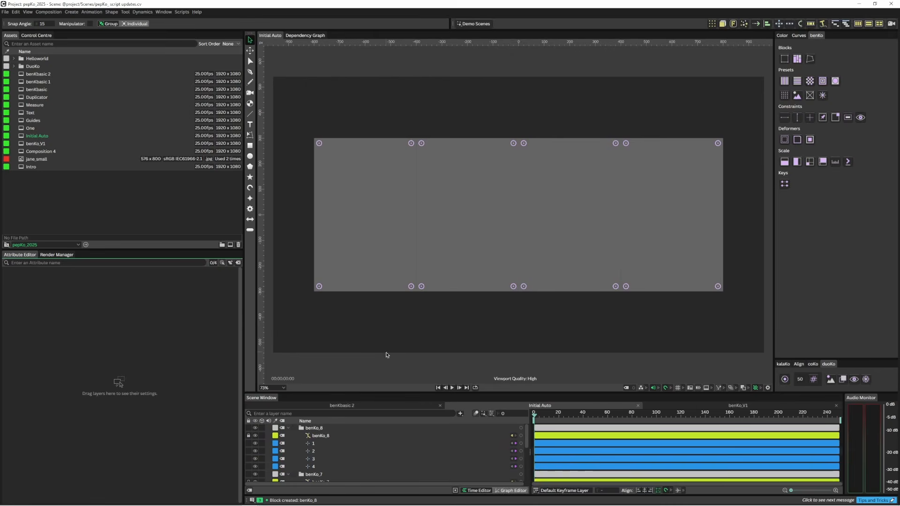
Add a vertical guide for the middle blocks' adjoining corner points, shift it to about X -120, and apply a Path Offset deformer
left_click_drag(484, 102, 562, 316)
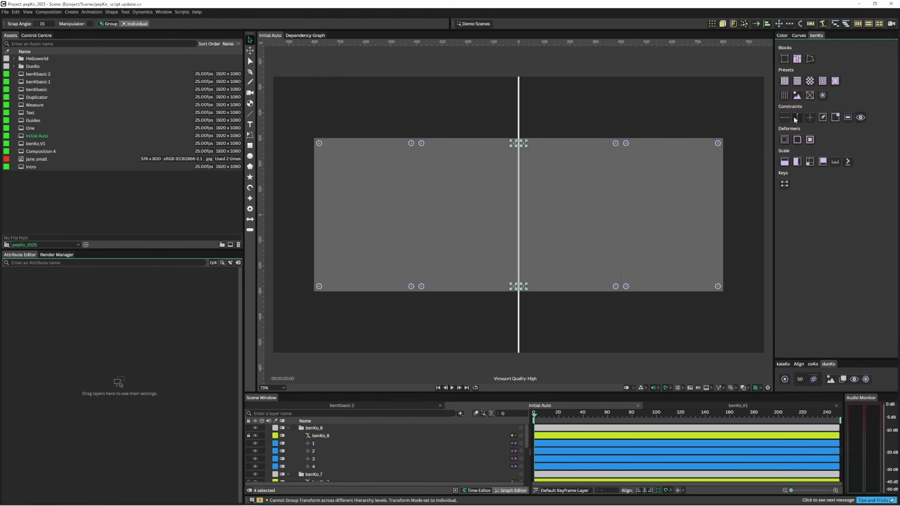
left_click(796, 119)
left_click_drag(521, 116, 490, 118)
left_click(784, 140)
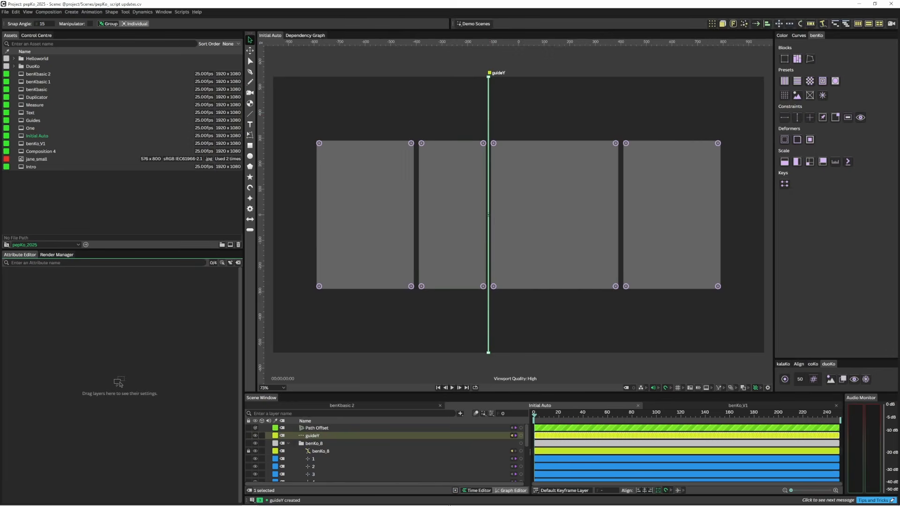
left_click(366, 451)
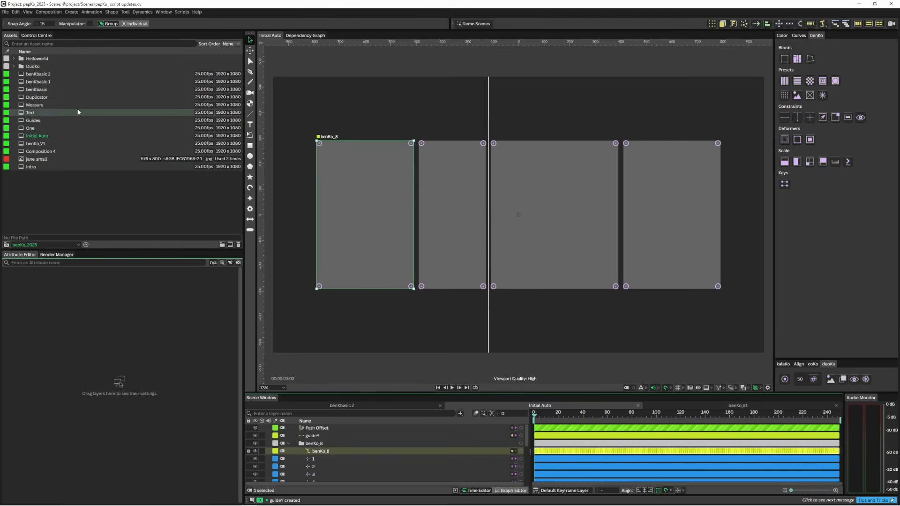
In the One composition, review the child layers of Blue, Jane and Smoke, and convert all four rectangles into benKo blocks
double_click(66, 127)
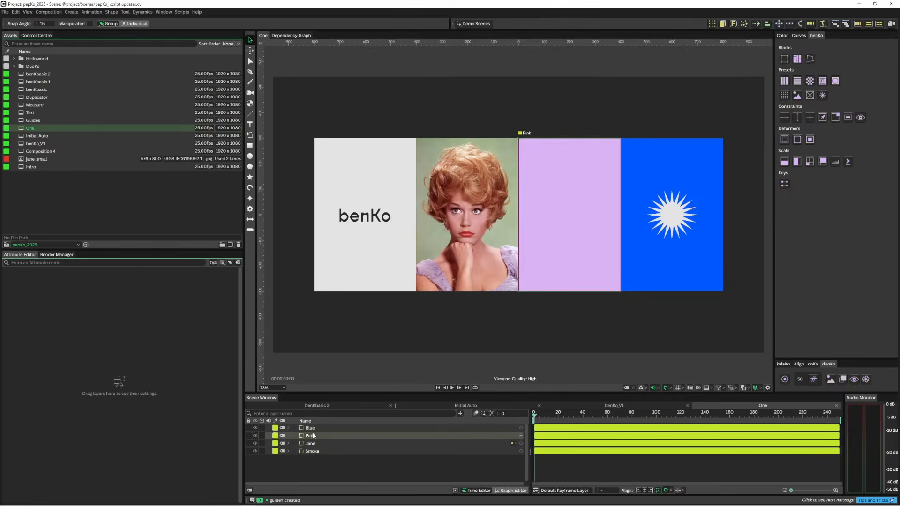
left_click(289, 428)
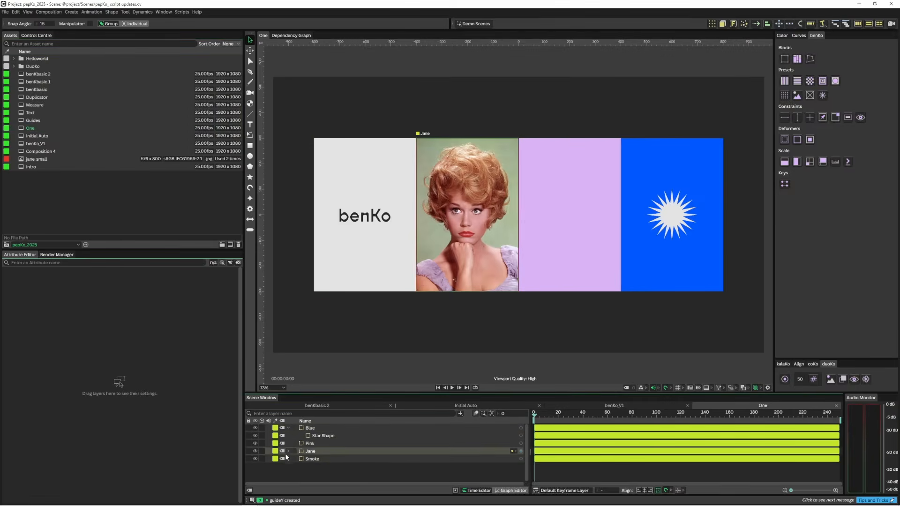
left_click(288, 450)
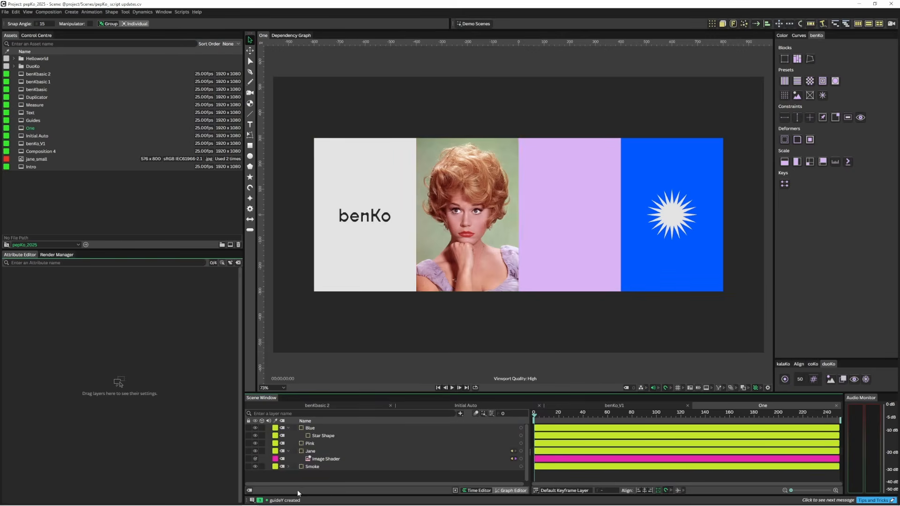
left_click(289, 466)
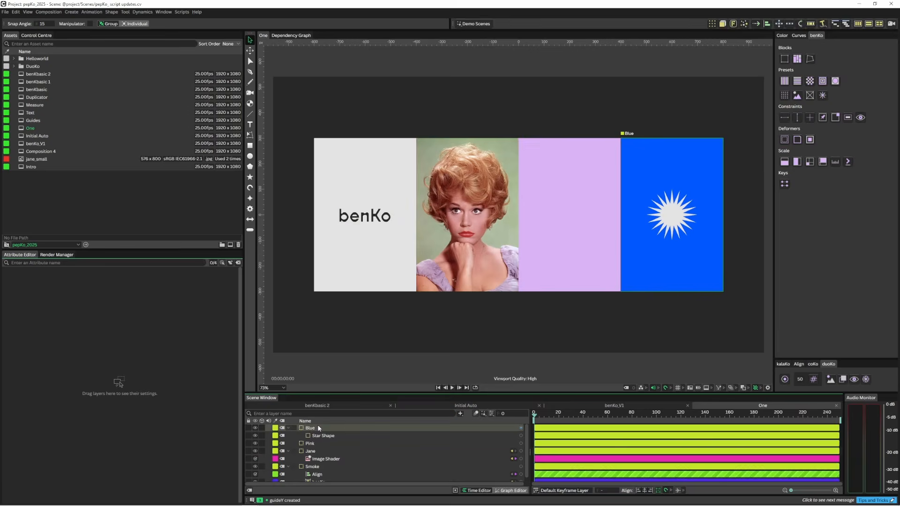
left_click(289, 428, "alt")
left_click_drag(357, 462, 317, 426)
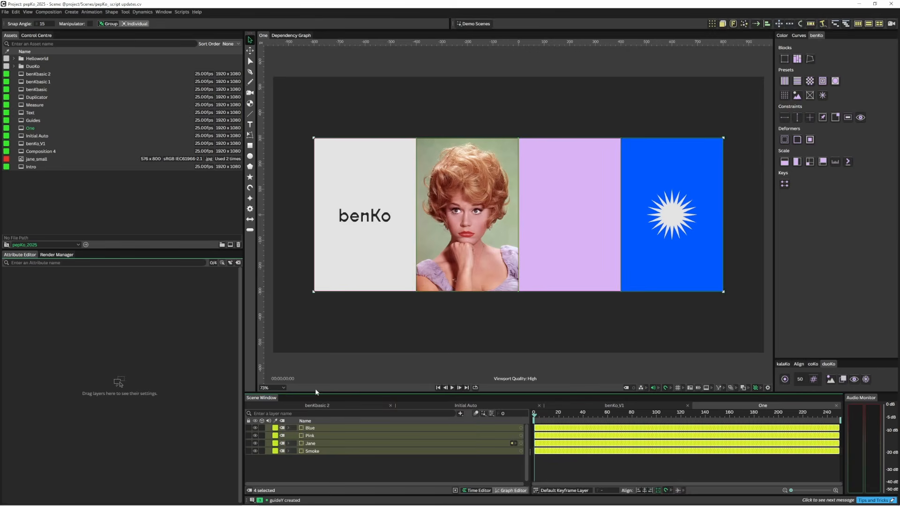
left_click(799, 59)
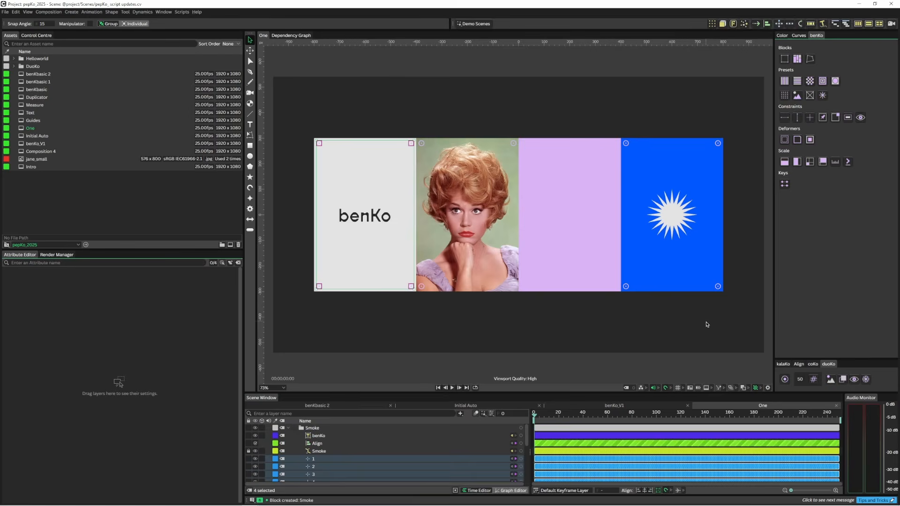
scroll(336, 453, "down", 2)
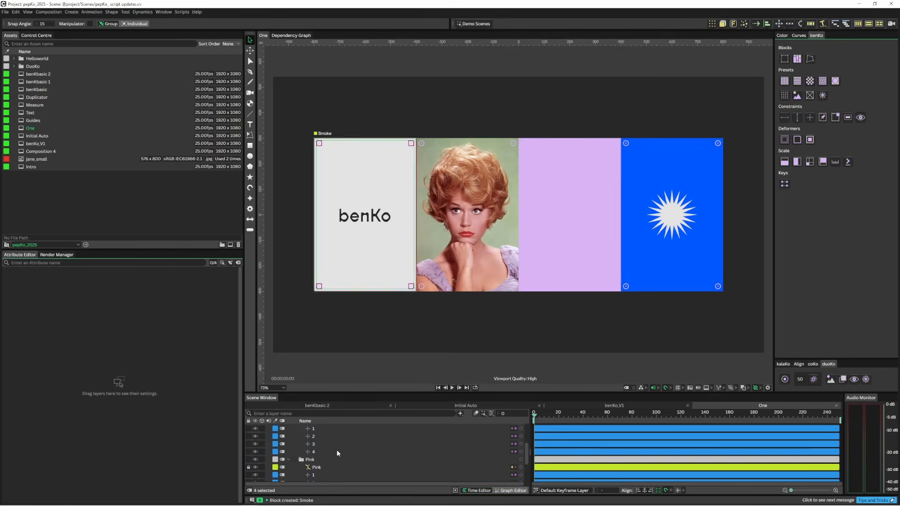
scroll(322, 468, "down", 4)
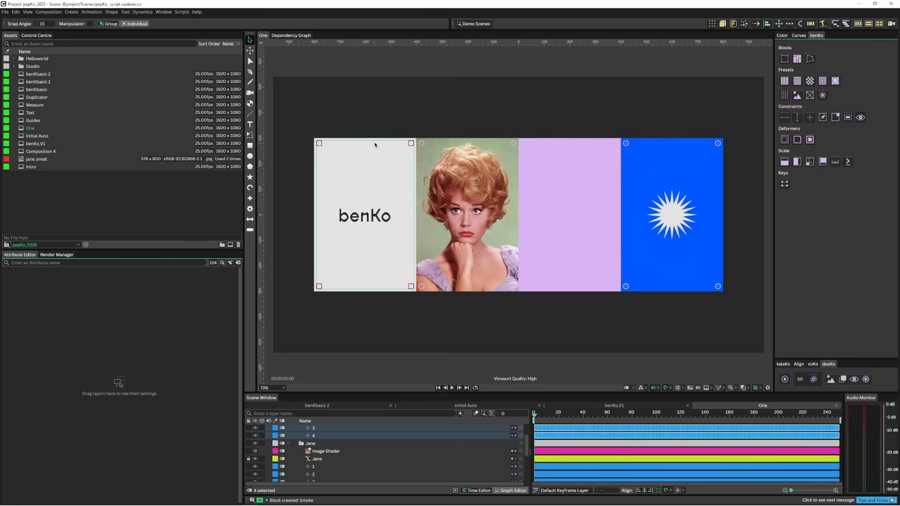
Add vertical guides at the three boundaries between neighbouring blocks, using each boundary's adjoining corner points
left_click(411, 119)
left_click_drag(404, 120, 432, 339)
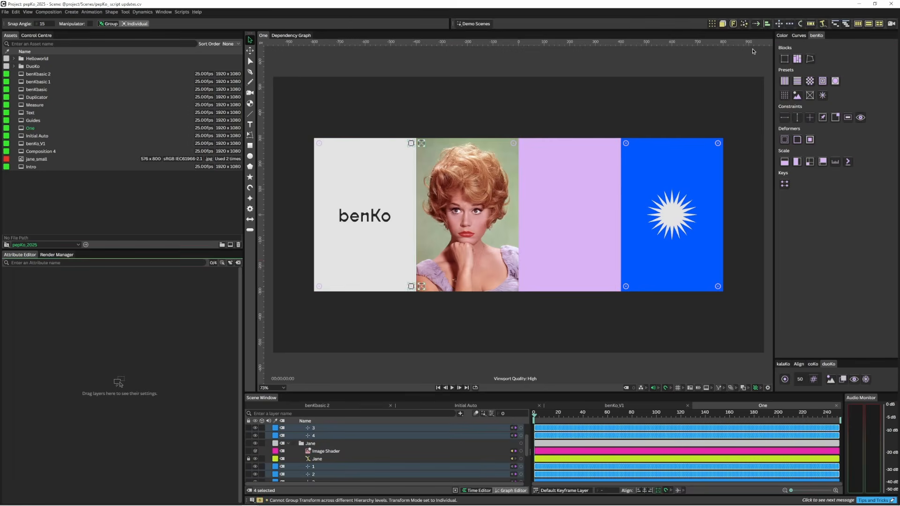
left_click_drag(503, 106, 553, 331)
left_click(797, 117)
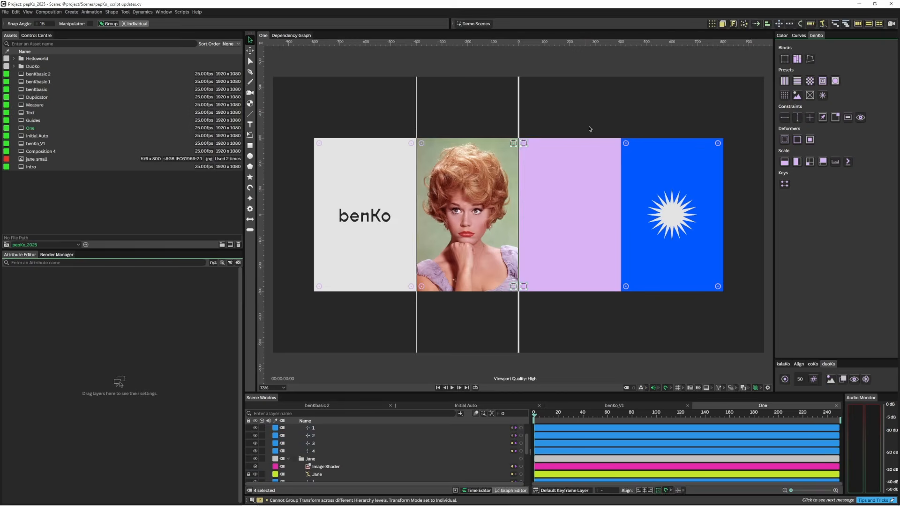
left_click_drag(598, 111, 648, 338)
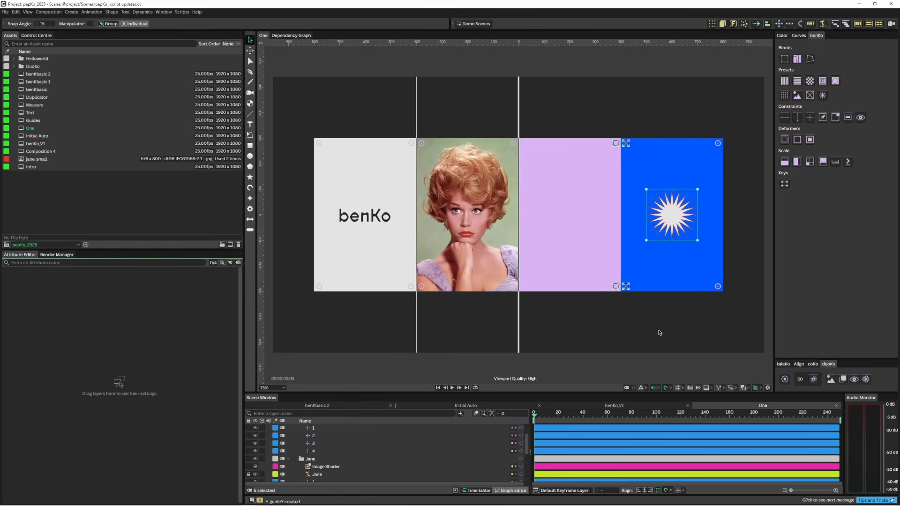
left_click(799, 117)
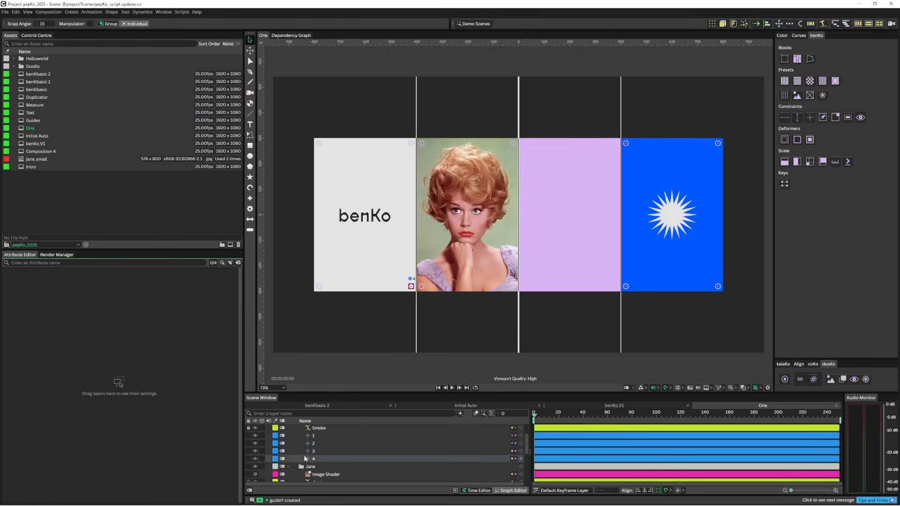
Add a Bounding Box to the Blue block shape and connect its Position to the Star Shape's position
scroll(348, 436, "up", 2)
scroll(344, 453, "down", 3)
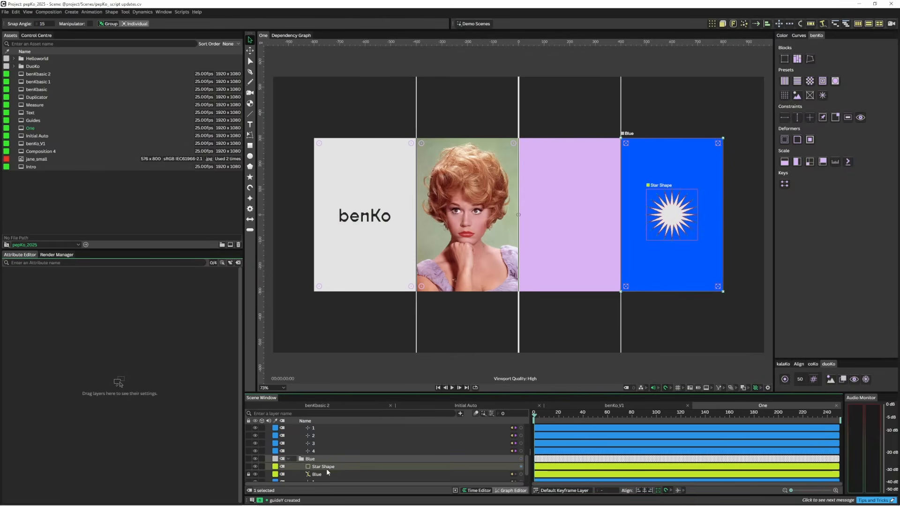
left_click(327, 474)
scroll(325, 472, "down", 2)
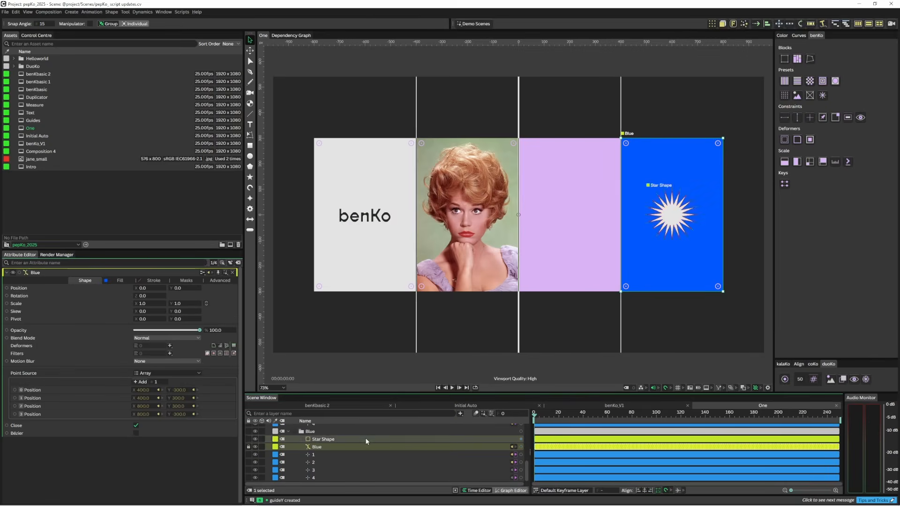
left_click(849, 118)
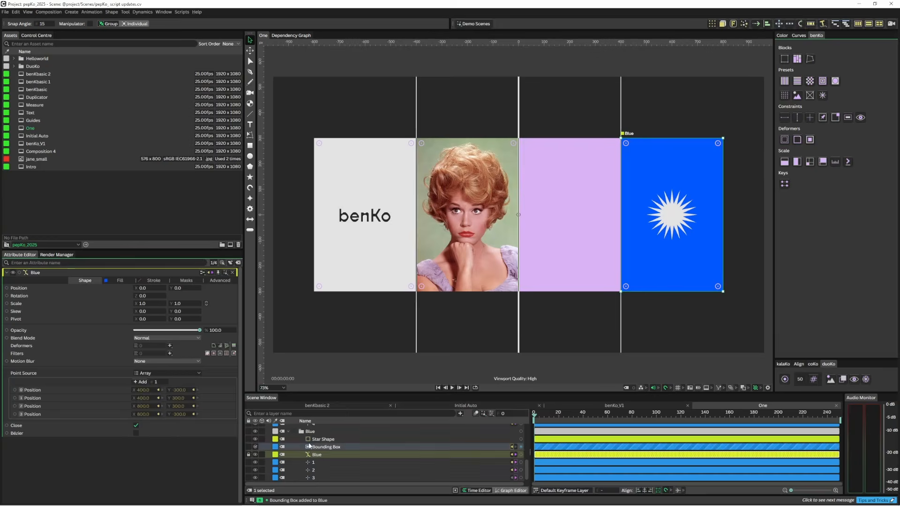
left_click(326, 446)
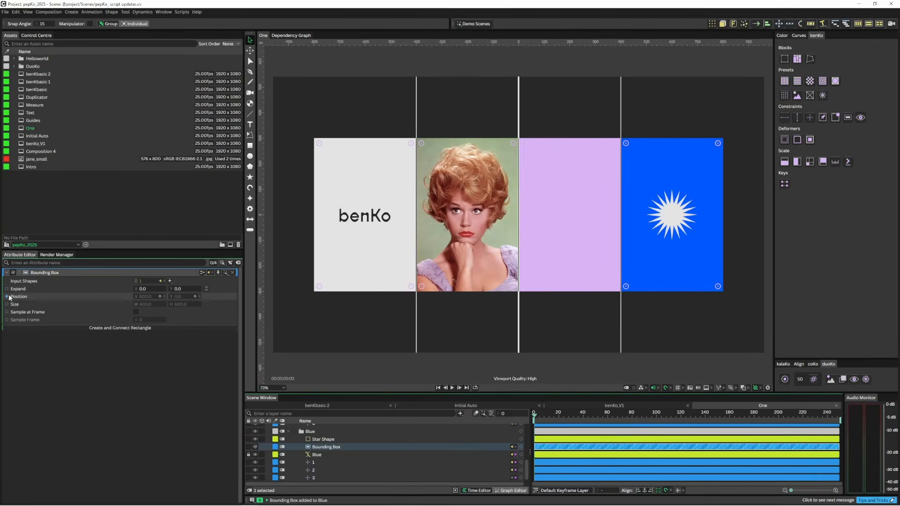
left_click_drag(9, 297, 321, 446)
left_click(347, 448)
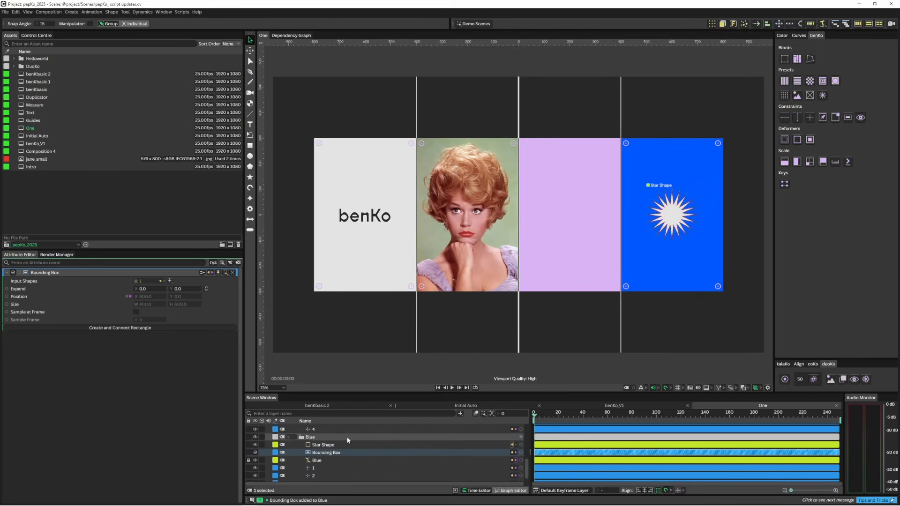
Try shifting the guide between the pink and blue blocks to test the star's centring, and undo the move
left_click_drag(619, 308, 526, 295)
key("ctrl+z")
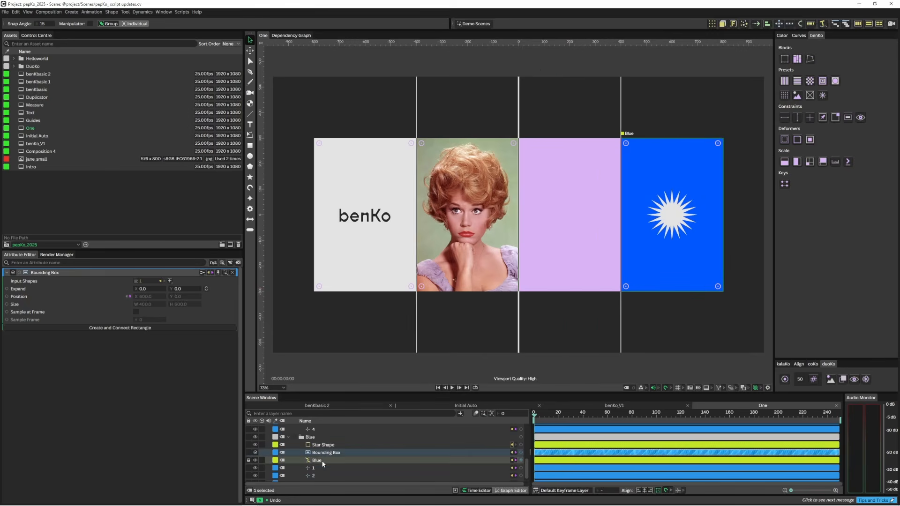
left_click(741, 280)
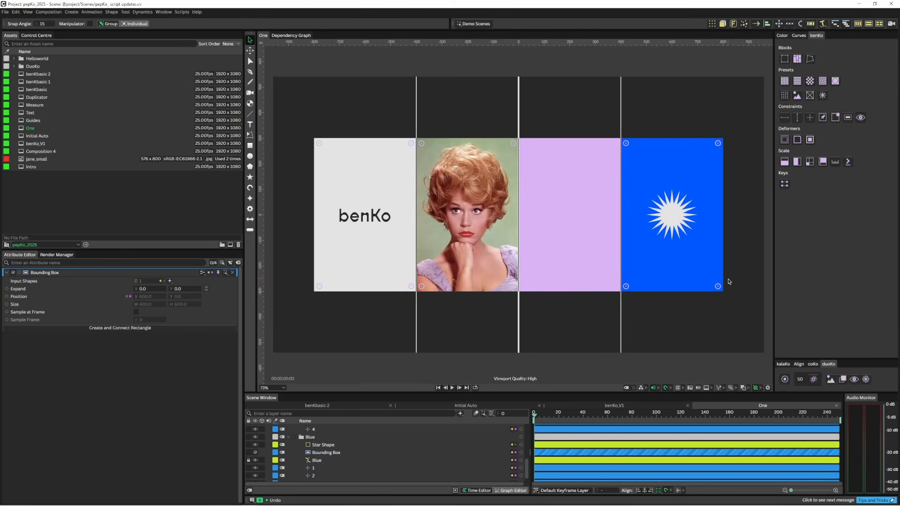
Add a width measurement with a number range between the Blue block's points 1 and 4
left_click(319, 467)
scroll(324, 471, "down", 1)
left_click(327, 477, "ctrl")
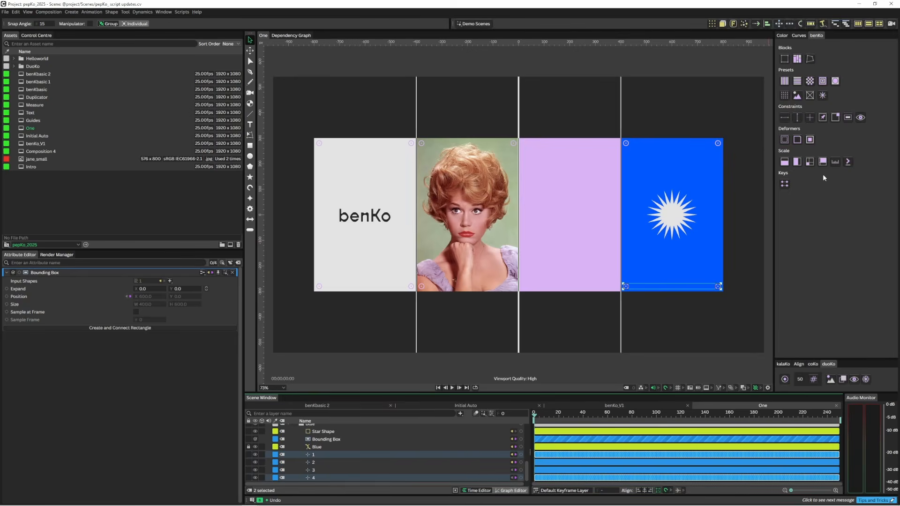
left_click(835, 162)
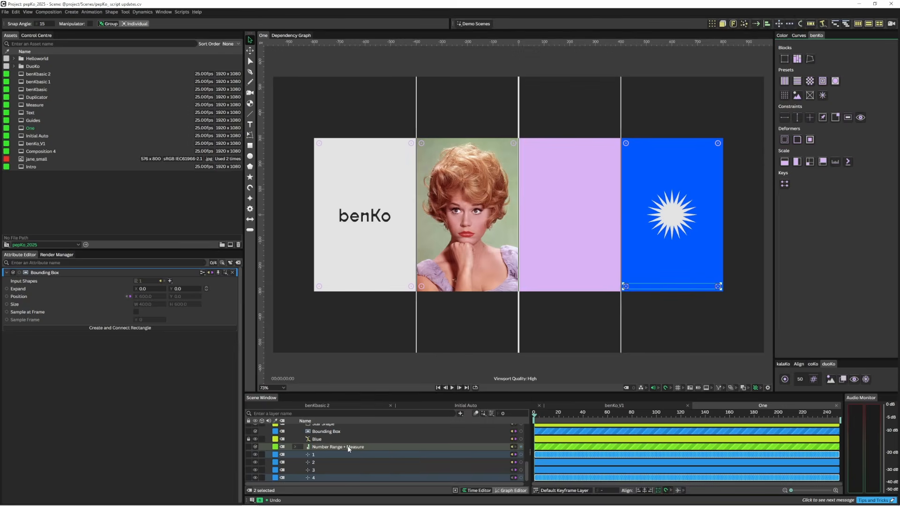
Set Number Range + Measure to source minimum 100, minimum 8 and maximum 24, and connect it to the Star Shape's Sides
left_click(349, 448)
scroll(345, 446, "up", 1)
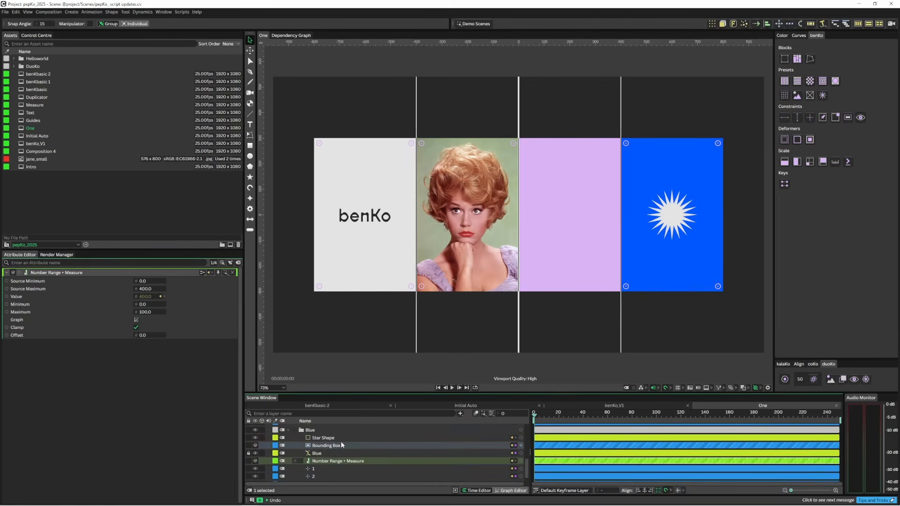
left_click(328, 438, "ctrl")
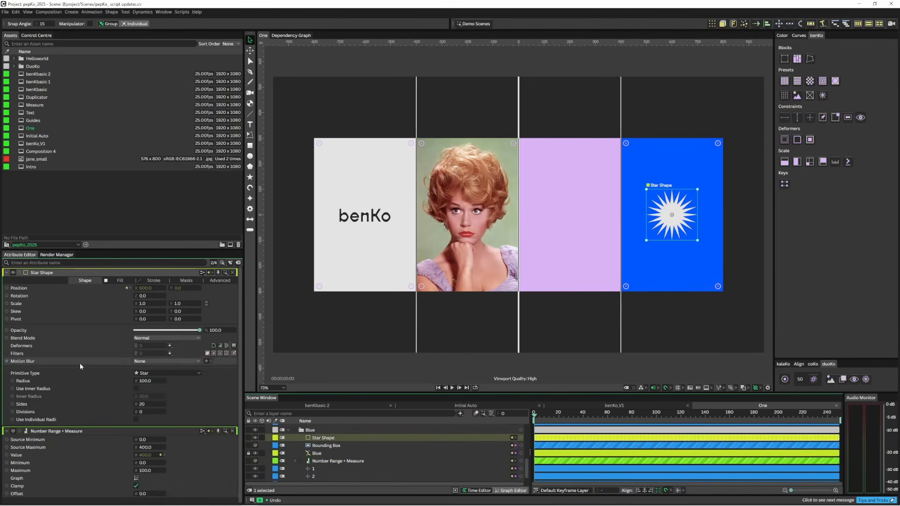
left_click(143, 463)
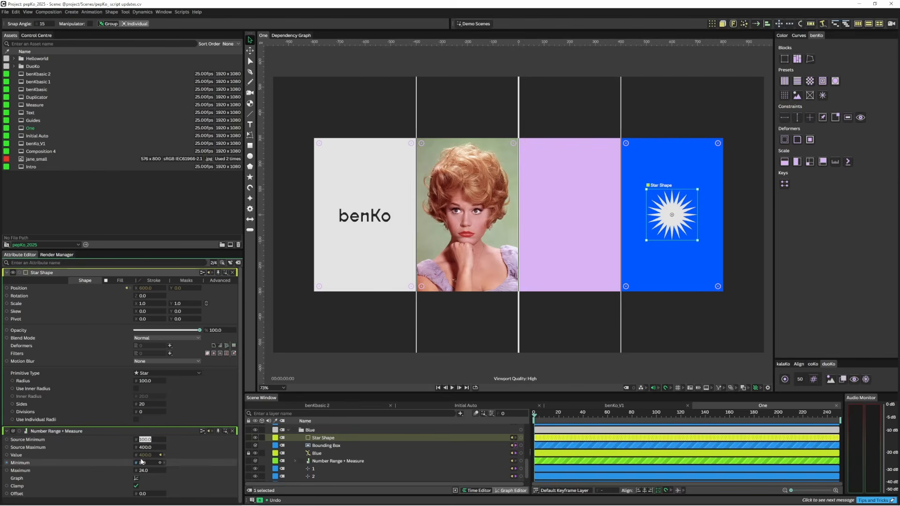
left_click_drag(20, 432, 111, 382)
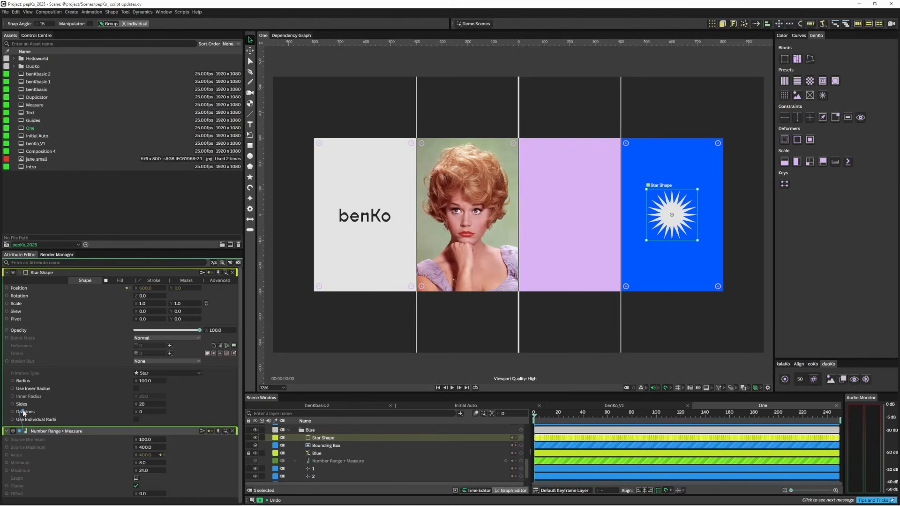
left_click_drag(27, 405, 27, 405)
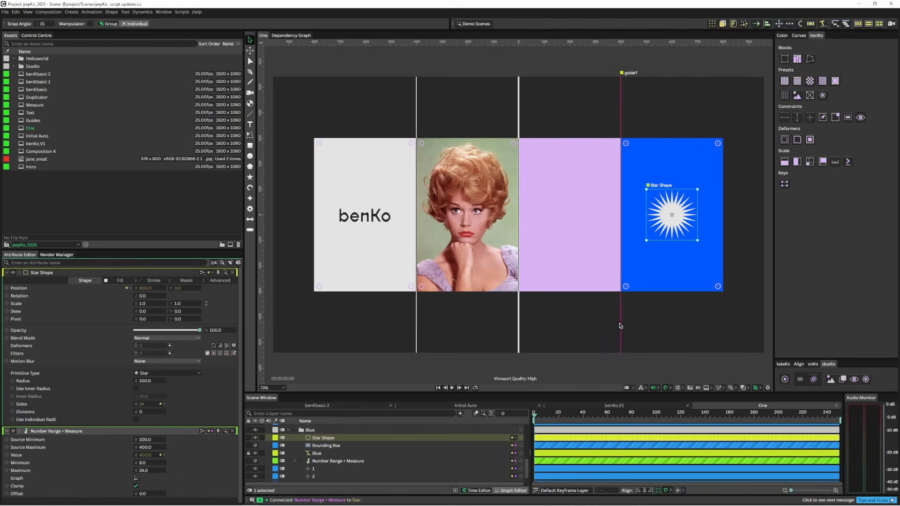
Set the number range's source minimum to 200 while testing the pink-blue guide at about X 638, and return the guide to about X 402
left_click_drag(620, 326, 681, 321)
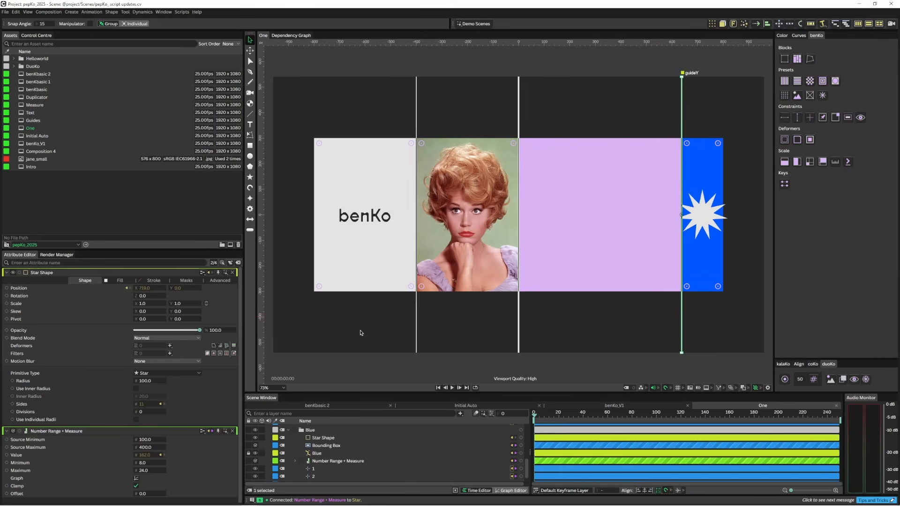
double_click(150, 438)
type("200")
key("Return")
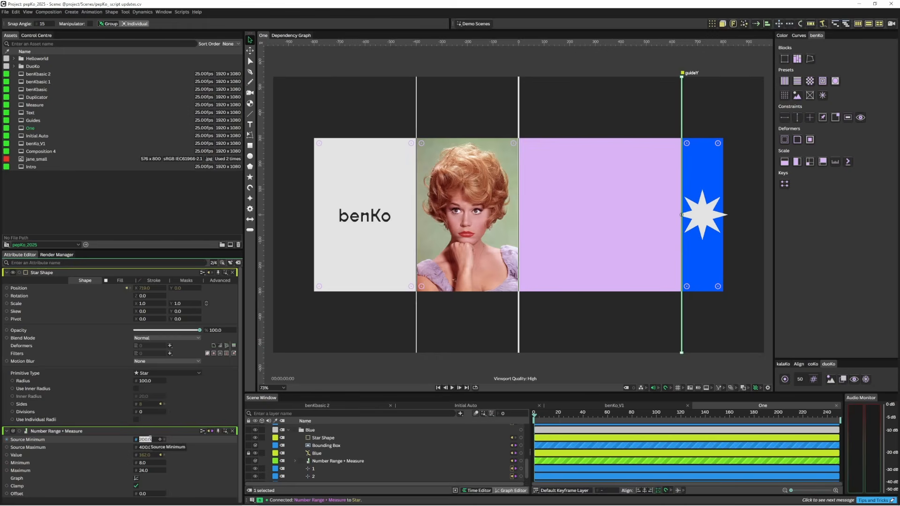
mouse_move(682, 312)
left_mouse_down()
mouse_move(598, 314)
mouse_move(681, 310)
left_mouse_up()
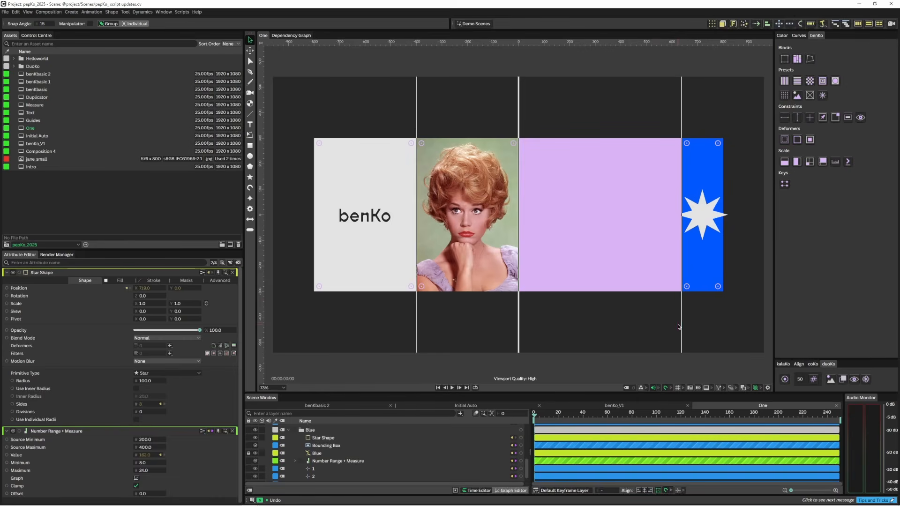
left_click_drag(681, 327, 621, 333)
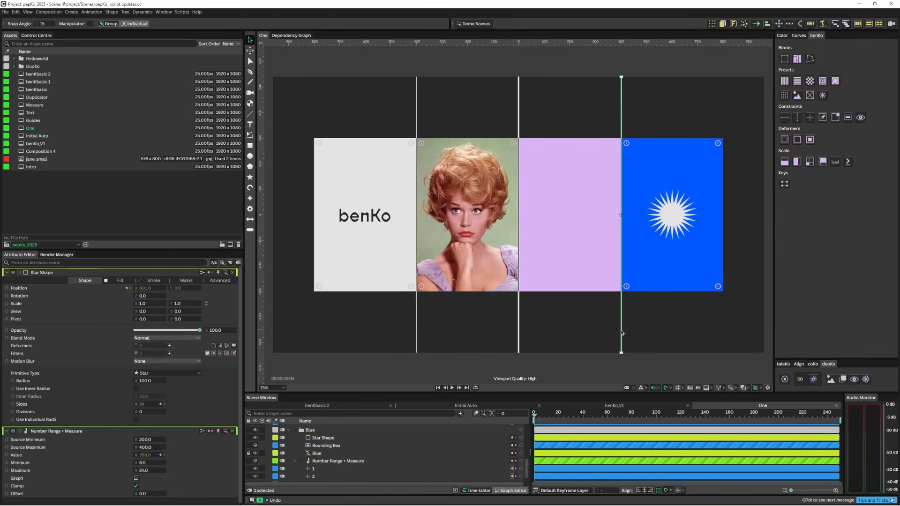
Apply benKo scaling to the Star Shape and test it by moving the pink-blue guide to about X 702
left_click(329, 439)
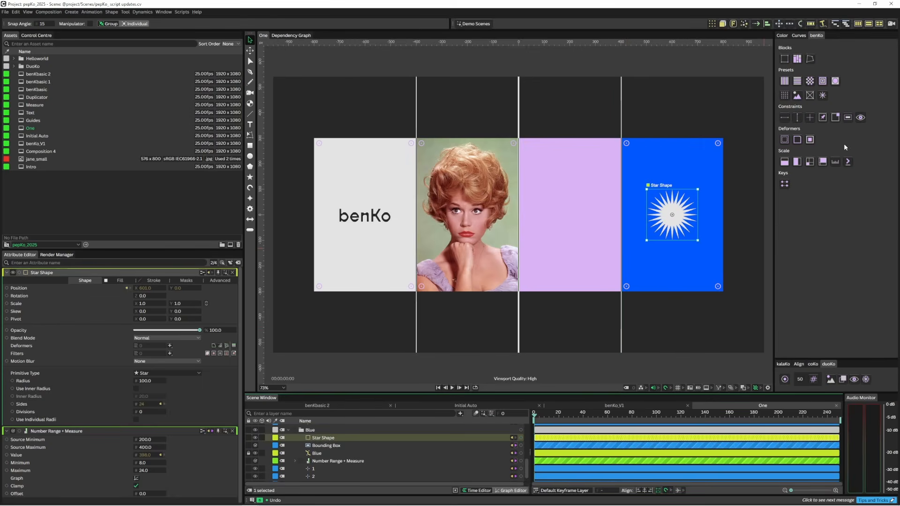
left_click(810, 162)
left_click_drag(622, 322, 698, 322)
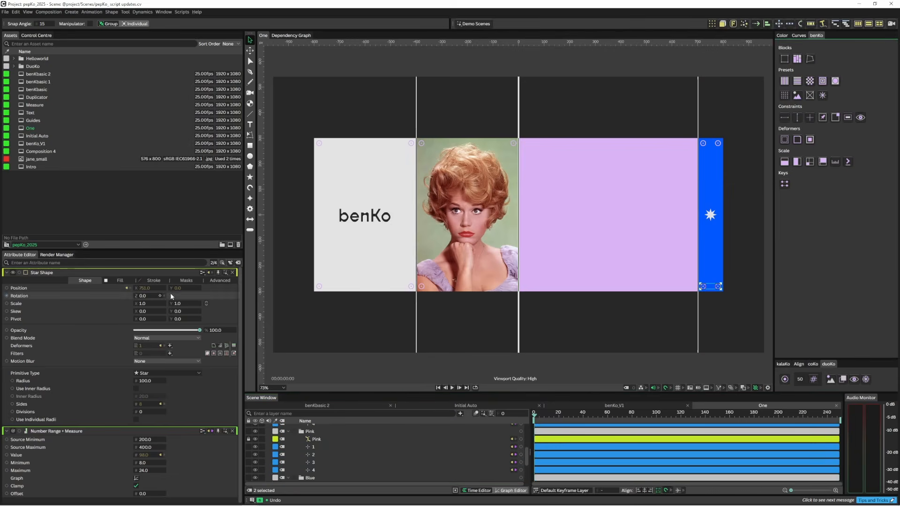
Connect the blue block's width Comparison to the Star Shape's Hidden attribute, and inspect the Comparison's measured input and Less Than 98 condition
left_click(216, 281)
scroll(398, 452, "down", 5)
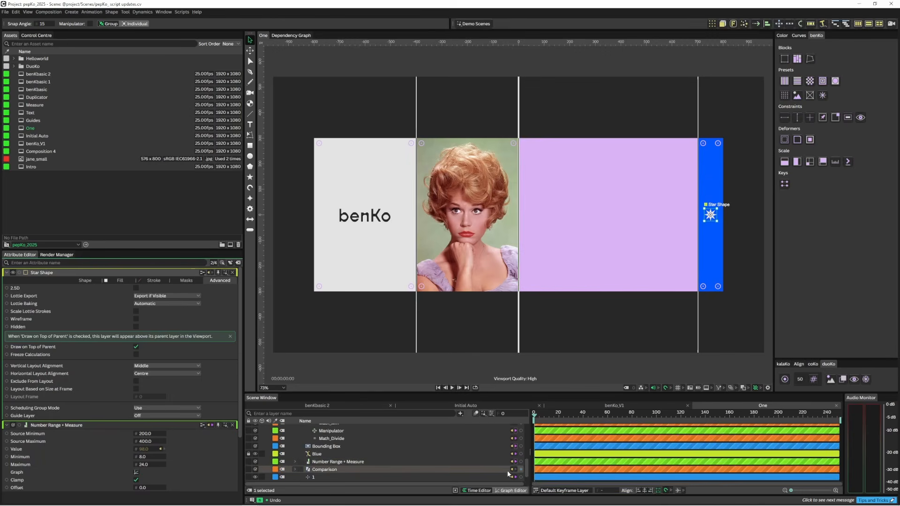
left_click_drag(521, 468, 63, 325)
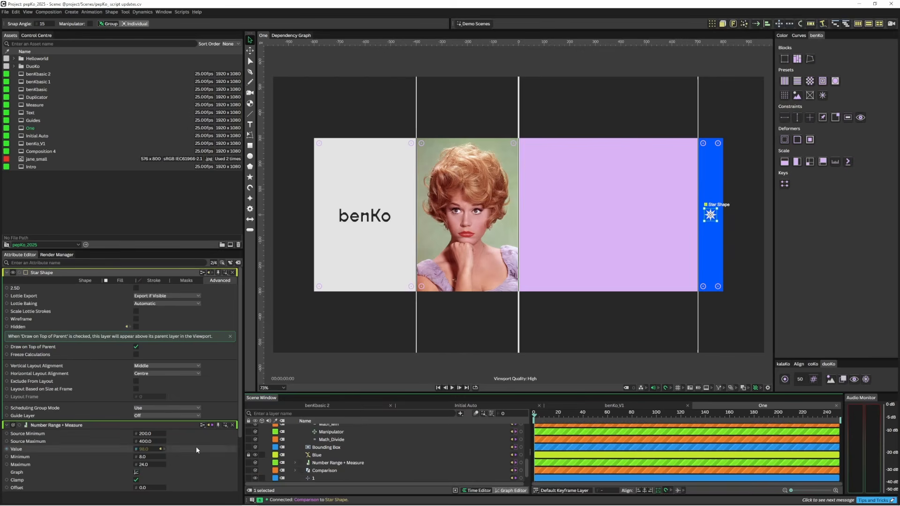
left_click(295, 469)
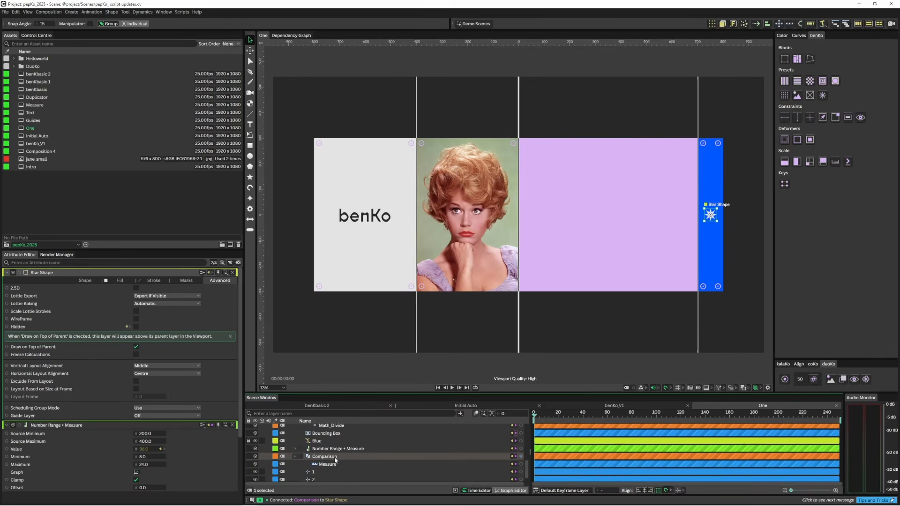
left_click(335, 458)
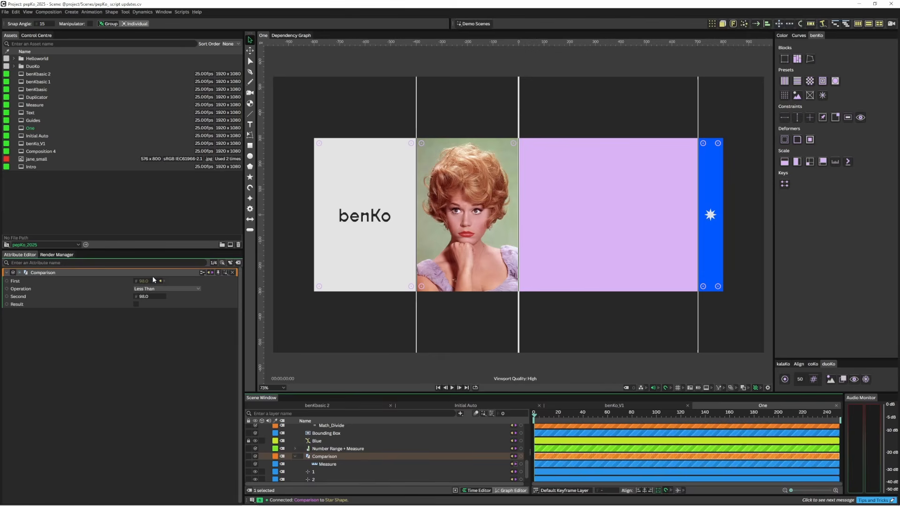
left_click(162, 281)
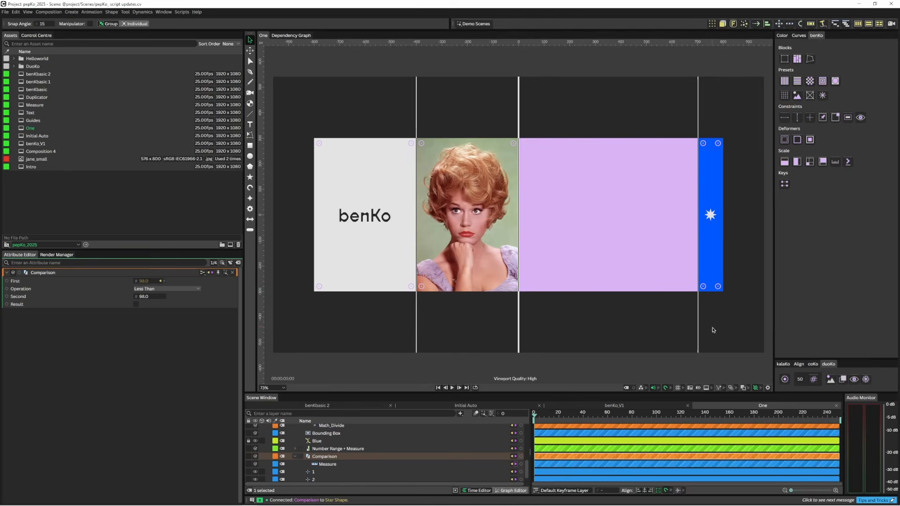
Test the star's hiding by moving the pink-blue guide, and leave it at about X 442
left_click_drag(699, 323, 518, 307)
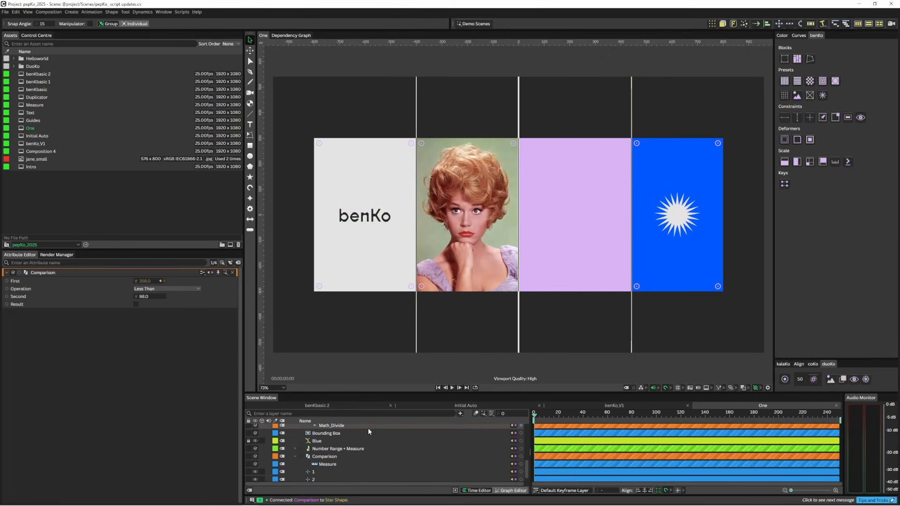
key("ctrl+z")
Examine the Scale Mode options of Jane's Image Shader, keep Fit Cover, and test the image with the Jane-pink guide
scroll(341, 440, "up", 5)
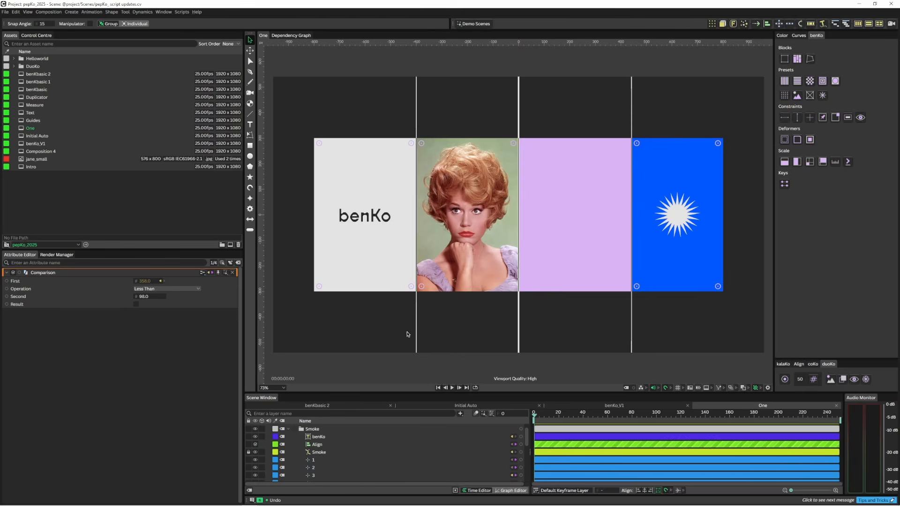
scroll(334, 447, "down", 3)
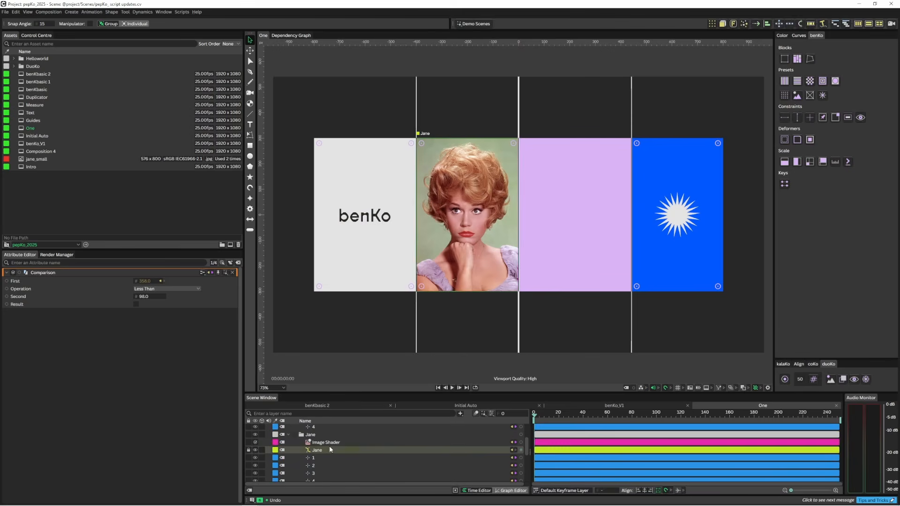
left_click(329, 444)
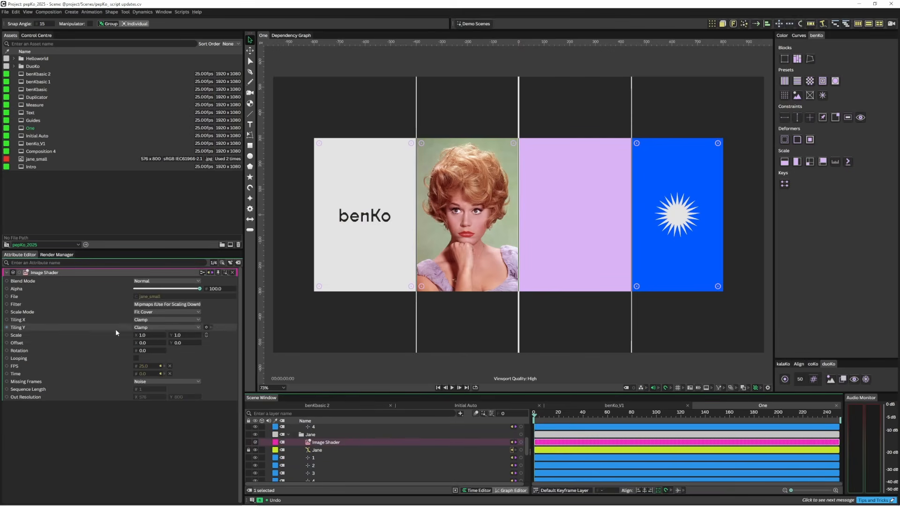
left_click(158, 311)
left_click(119, 310)
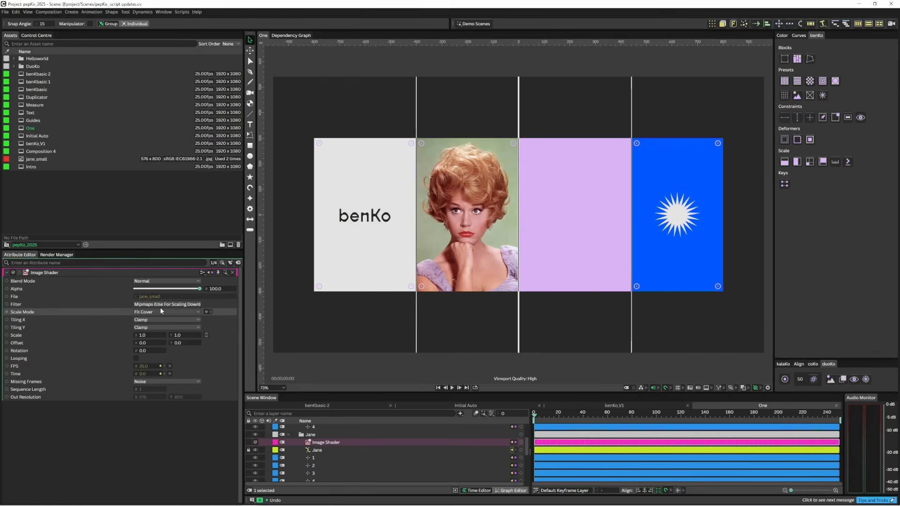
mouse_move(515, 325)
left_mouse_down()
mouse_move(630, 328)
mouse_move(492, 328)
mouse_move(518, 328)
left_mouse_up()
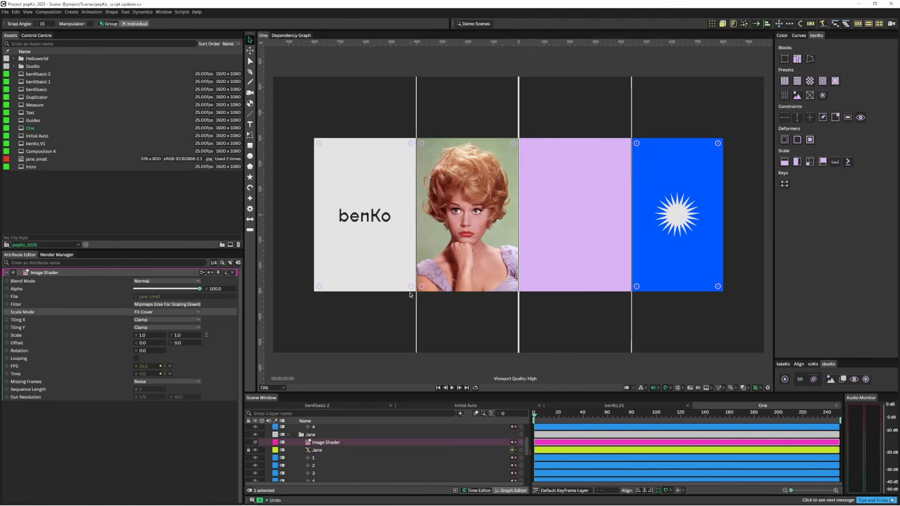
Add a Bounding Box for the Smoke block shape and open its attributes
mouse_move(415, 307)
left_mouse_down()
mouse_move(473, 307)
mouse_move(416, 304)
left_mouse_up()
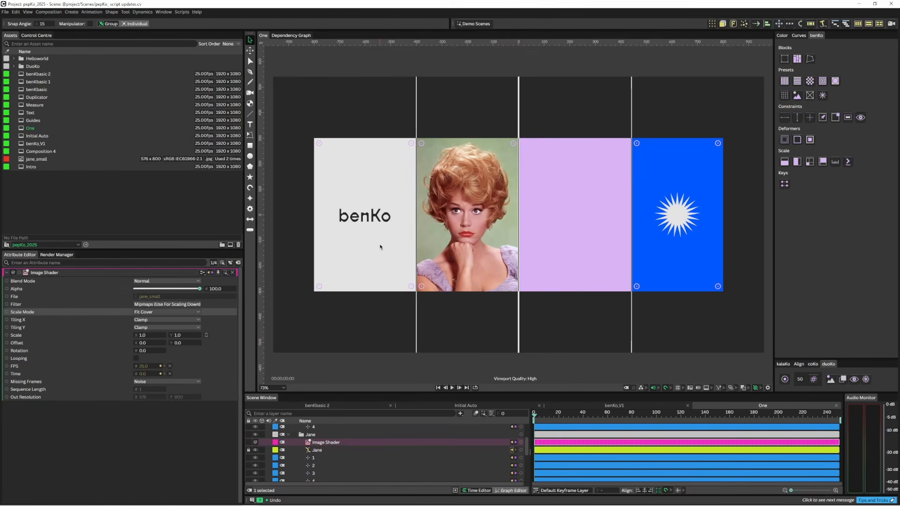
left_click(379, 247)
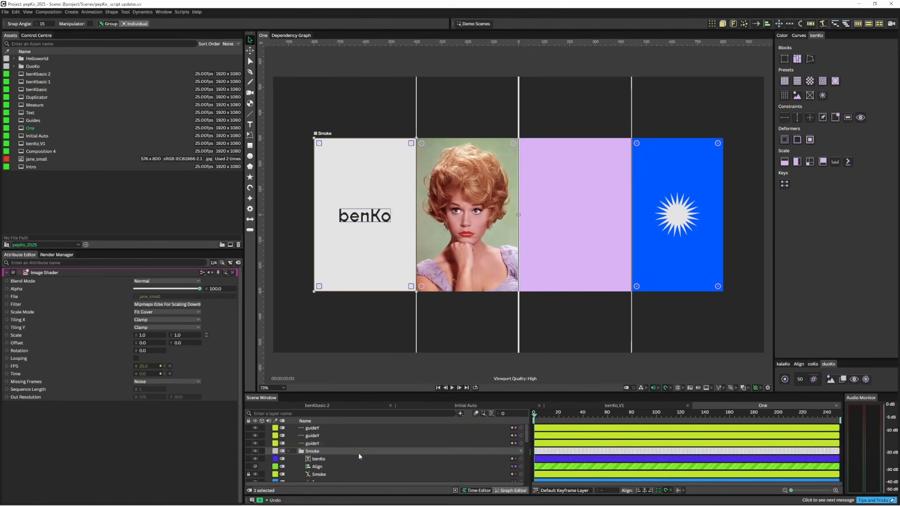
left_click(332, 459)
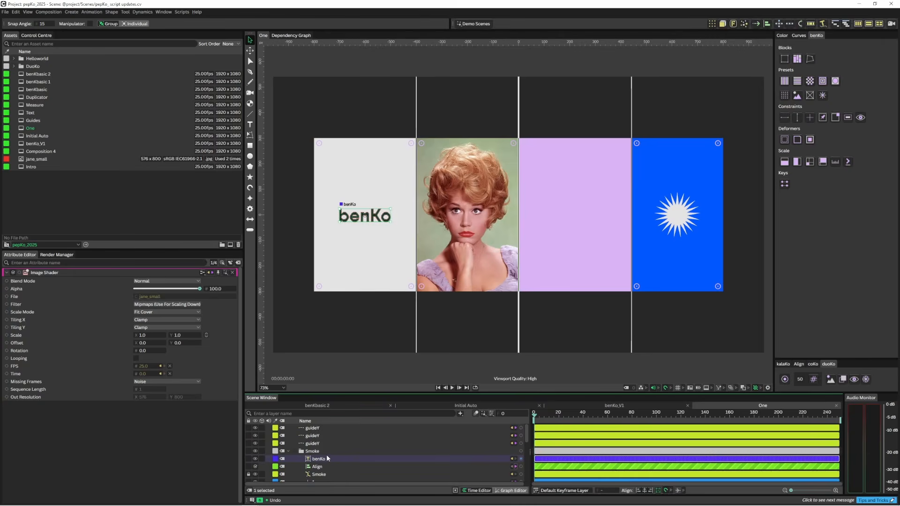
scroll(322, 460, "down", 1)
left_click(327, 460)
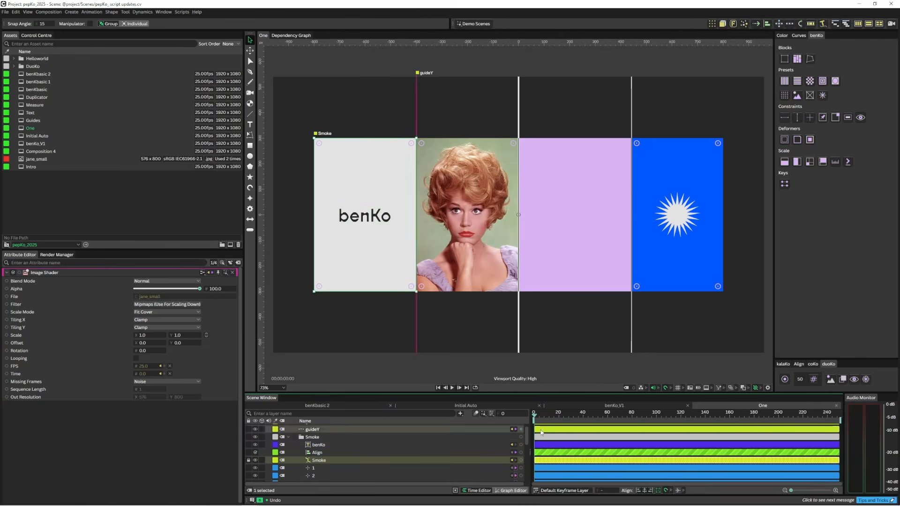
left_click(847, 117)
left_click(315, 461)
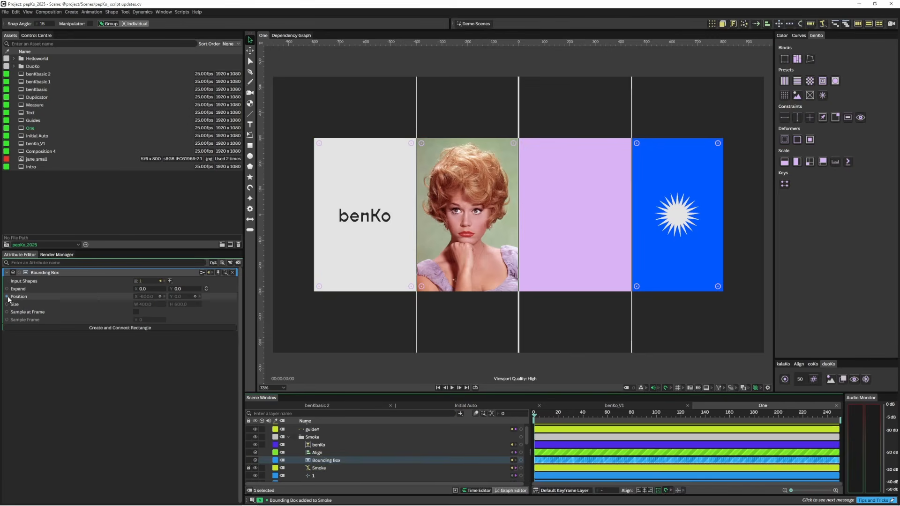
Connect the Bounding Box's Position to the benKo text's Position, test it with the Smoke-Jane guide, and undo the guide move
left_click_drag(8, 298, 322, 457)
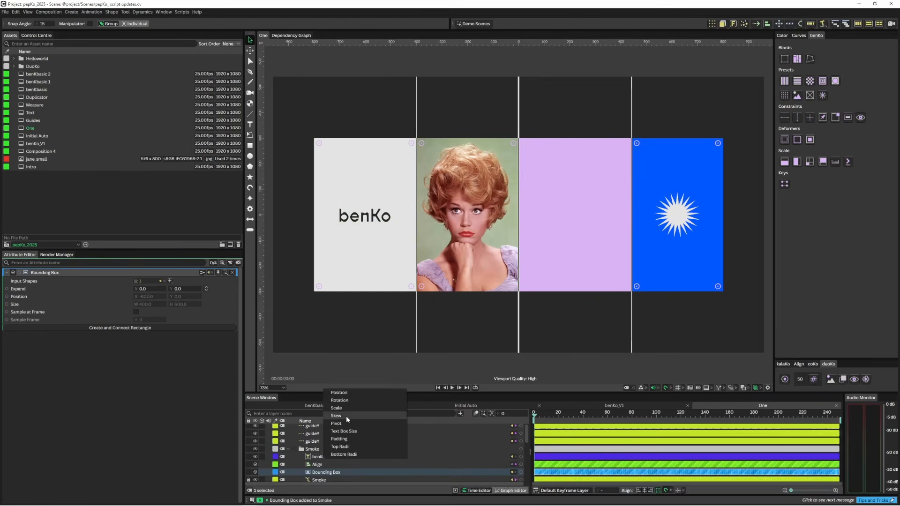
left_click(349, 392)
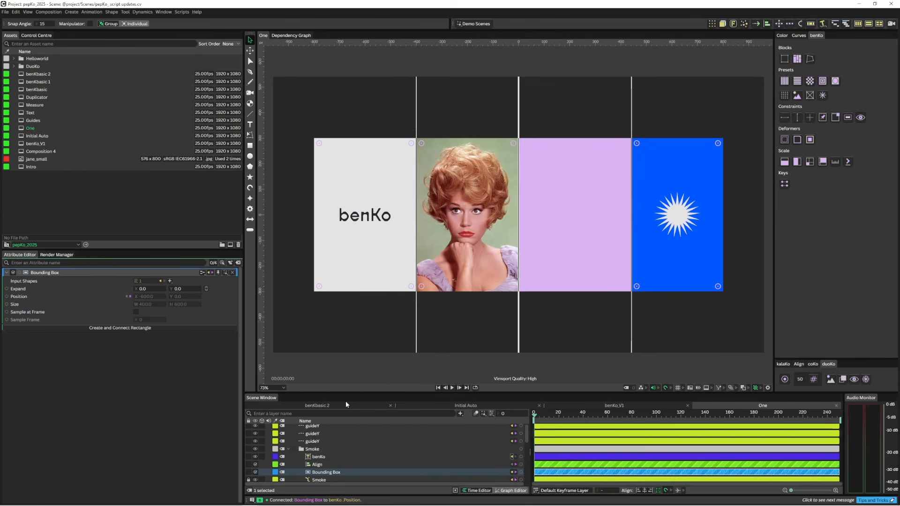
left_click_drag(416, 323, 446, 323)
key("ctrl+z")
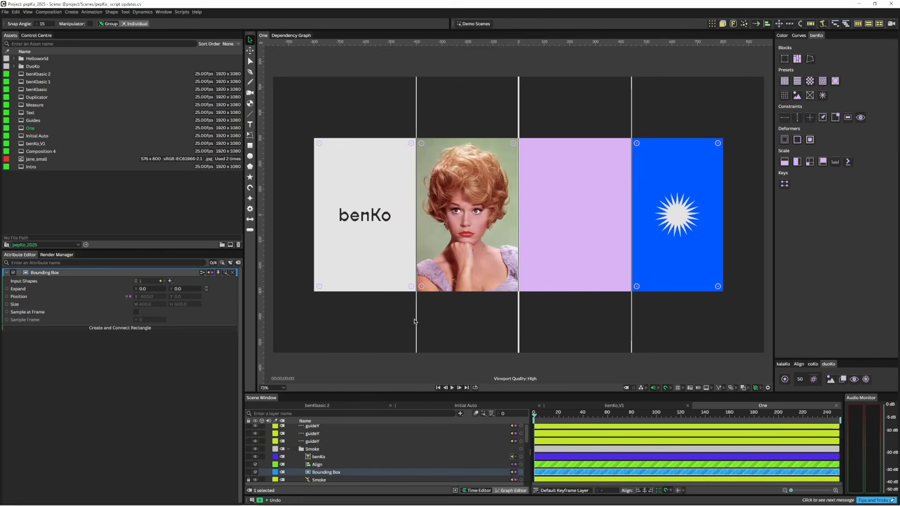
Measure between the Smoke block's two lower corner points and connect the resulting Number Range + Measure to the benKo text's Font Size
left_click(411, 286)
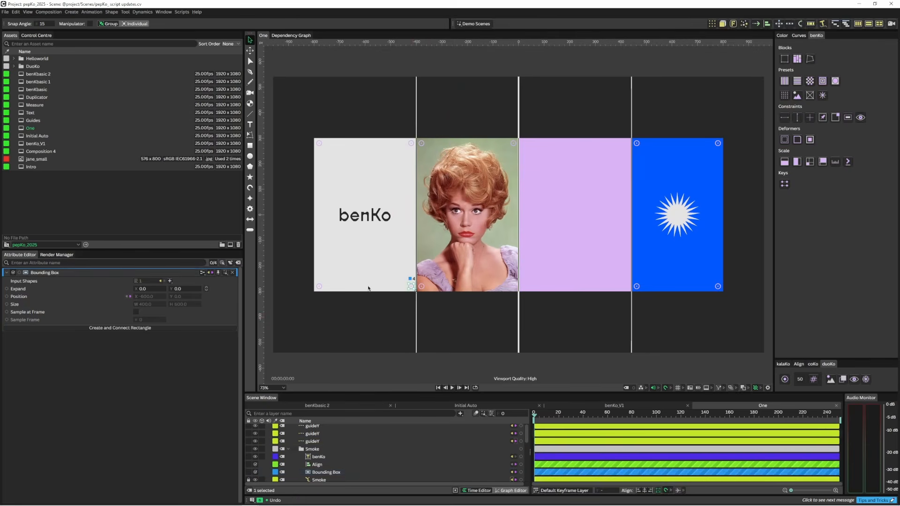
left_click(320, 286, "shift")
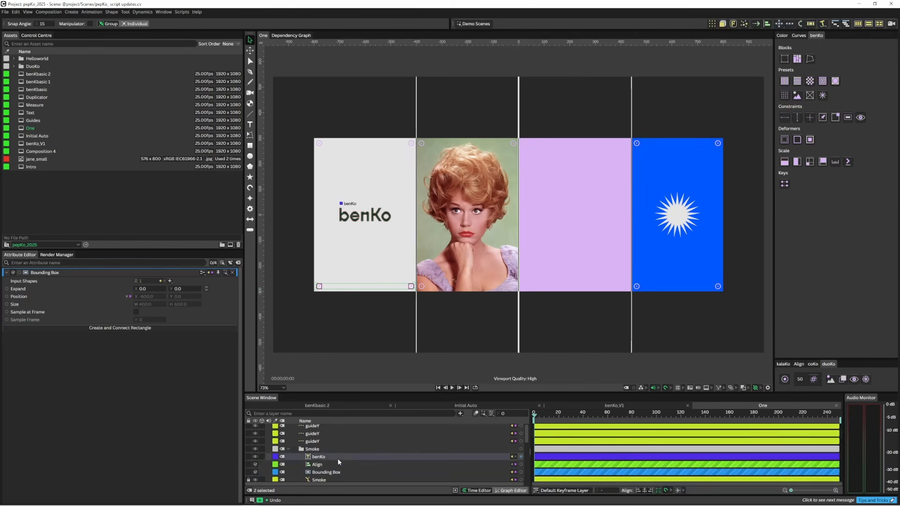
scroll(337, 458, "down", 2)
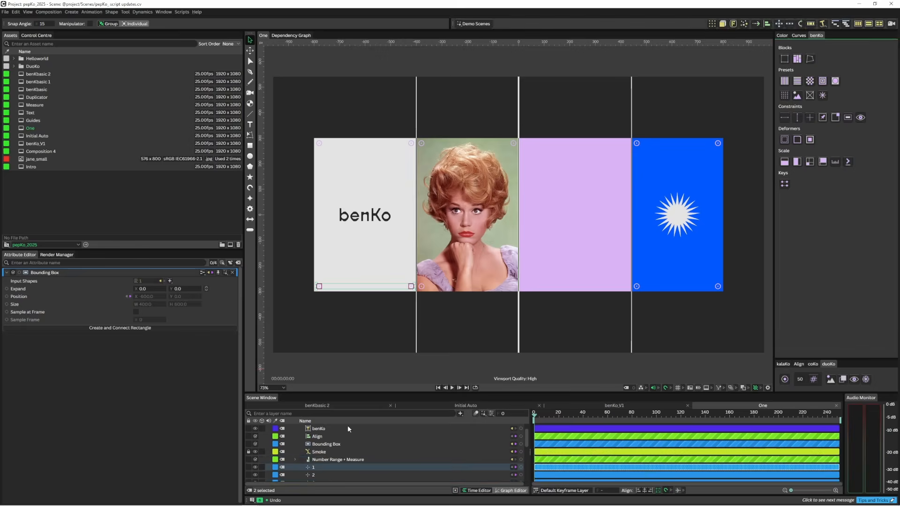
left_click(324, 428)
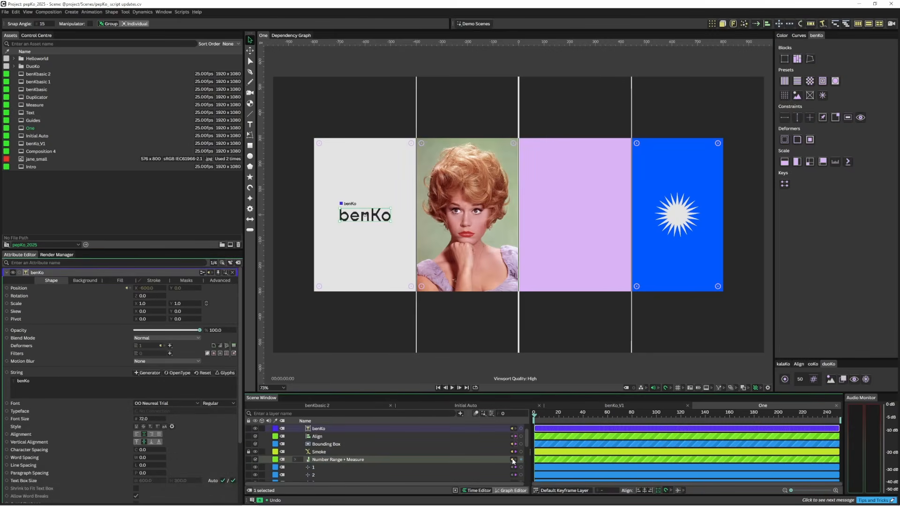
left_click_drag(520, 459, 155, 419)
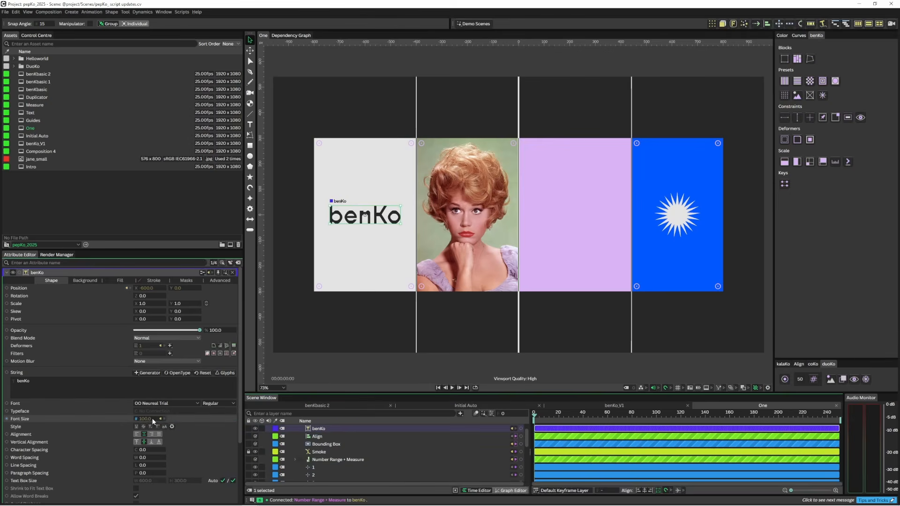
Set the Number Range + Measure's Source Minimum to 200 and Minimum to 40, with the Smoke-Jane guide at X -600
left_click(327, 459)
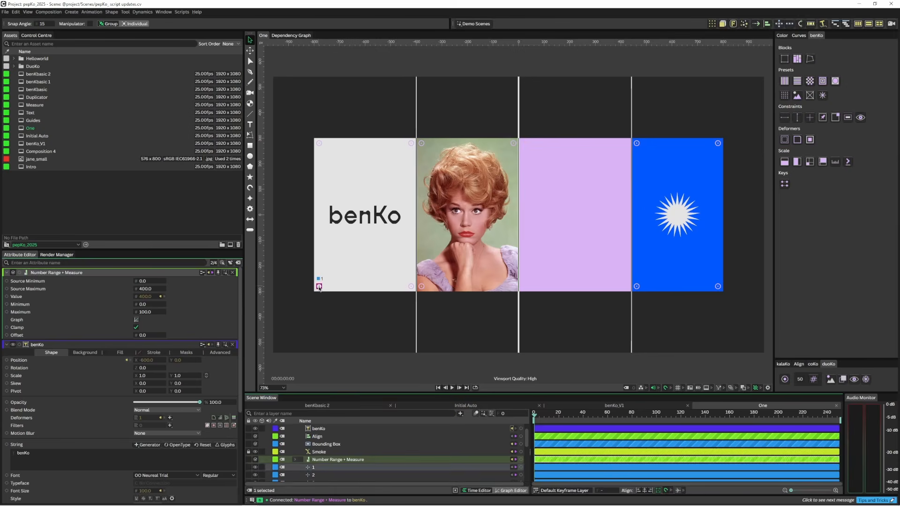
left_click(145, 282)
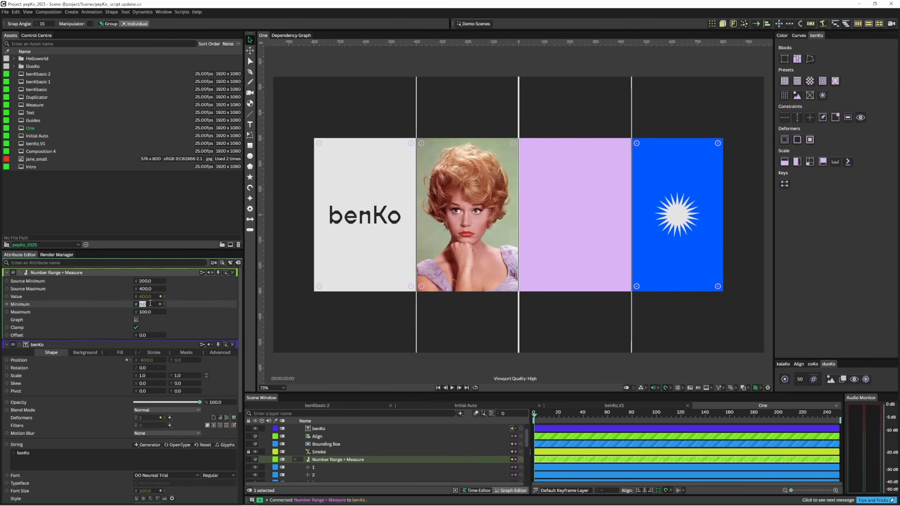
left_click_drag(416, 316, 366, 311)
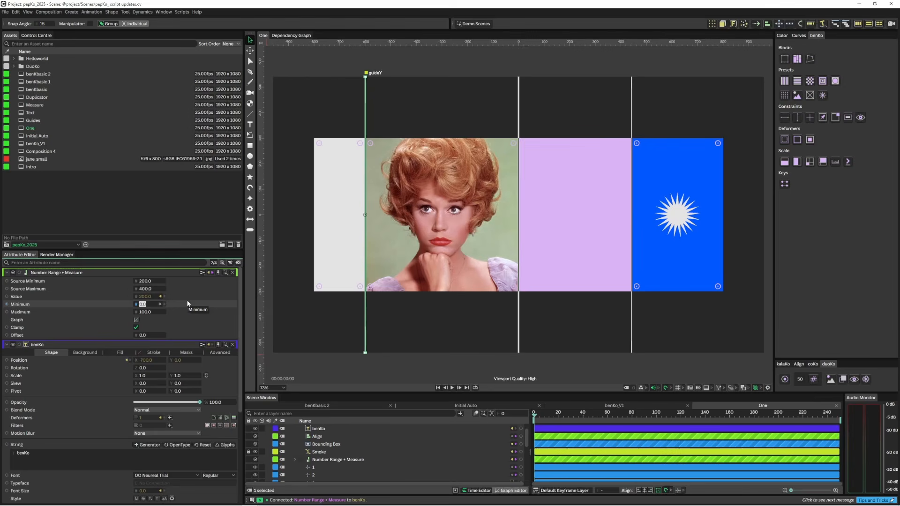
key("Return")
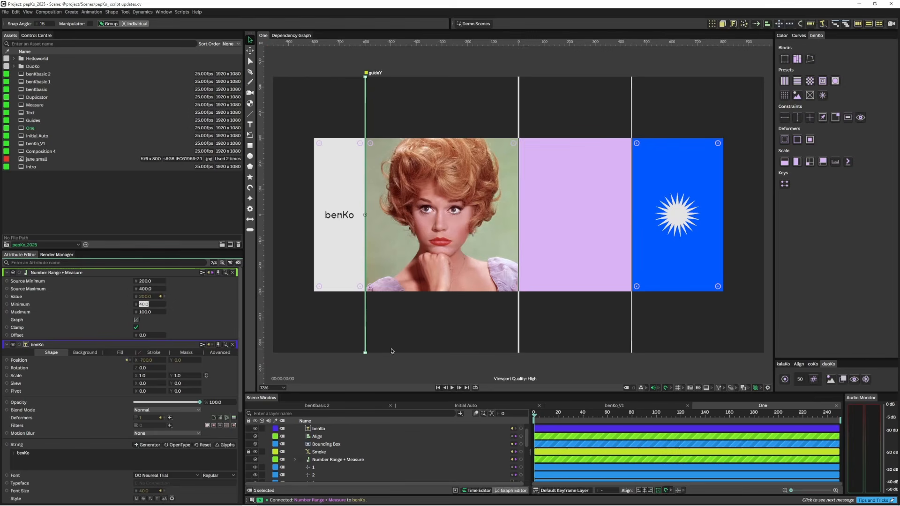
Test the benKo text's scaling by moving the Smoke-Jane guide both ways, and leave it at about X -338
left_click_drag(366, 325, 477, 331)
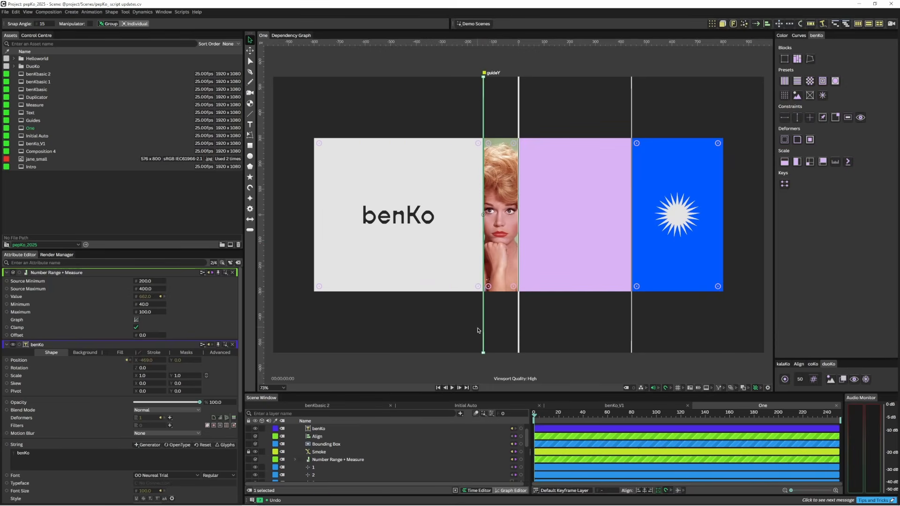
key("ctrl+z")
left_click_drag(431, 323, 380, 316)
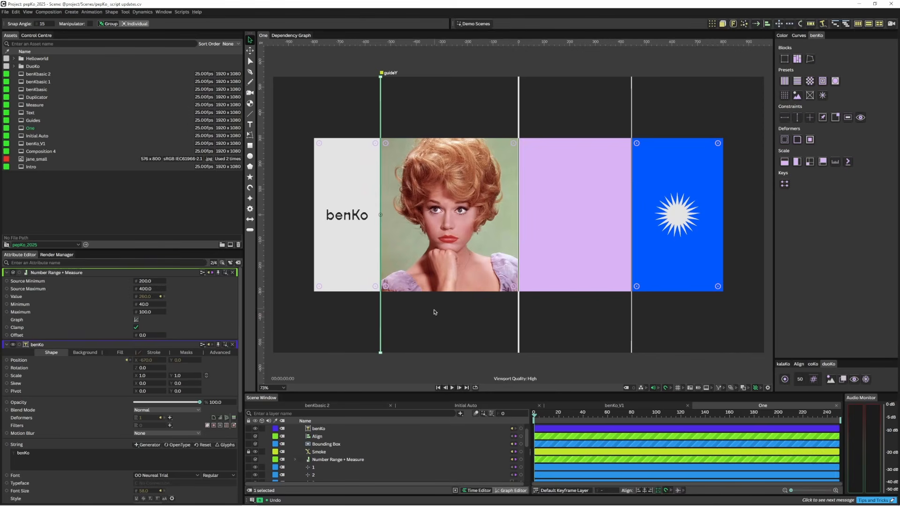
left_click_drag(380, 316, 434, 321)
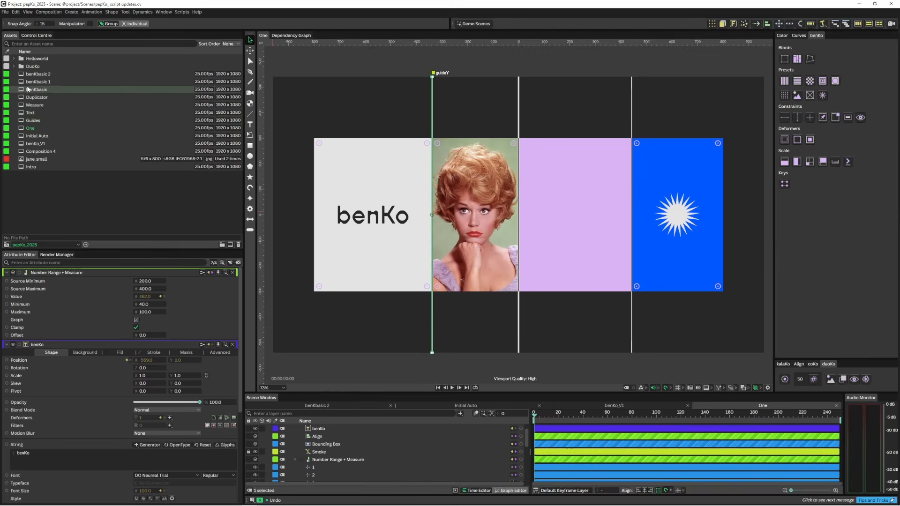
Open the Text composition and turn its Smoke rectangle into a benKo block
double_click(43, 113)
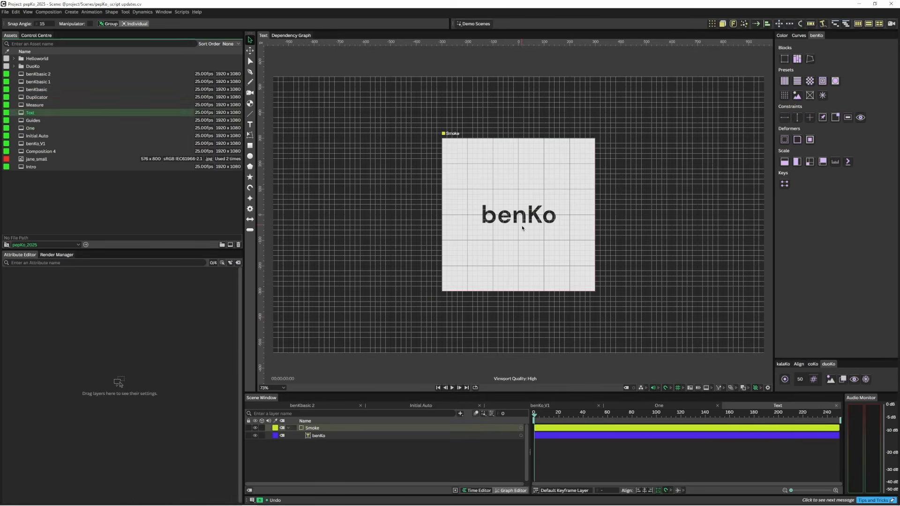
left_click(322, 435)
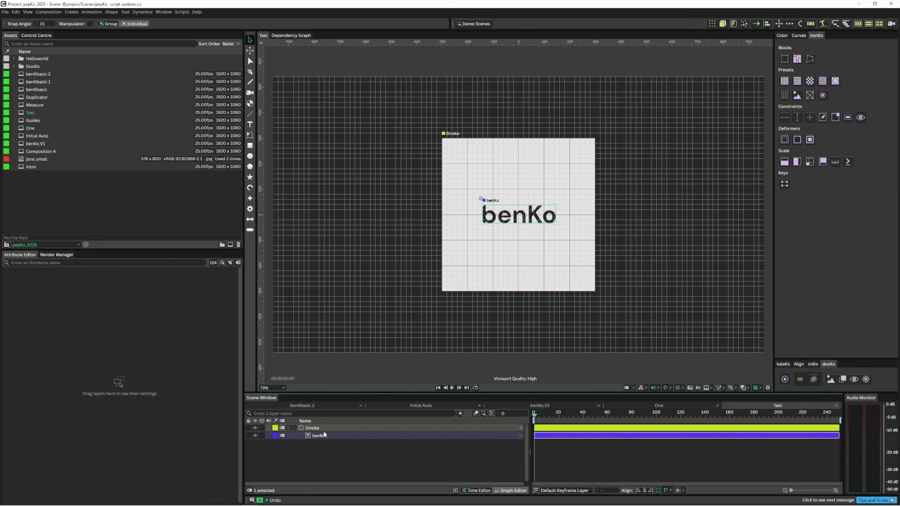
left_click(797, 60)
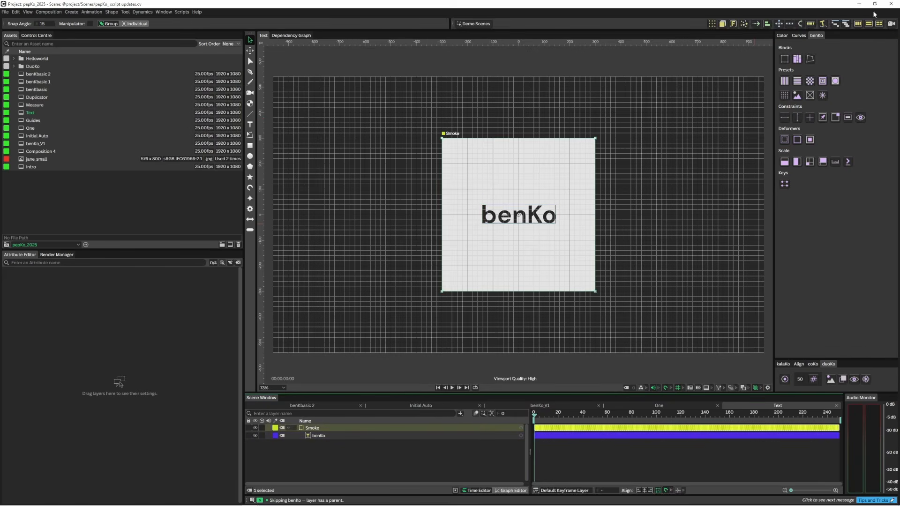
left_click(798, 59)
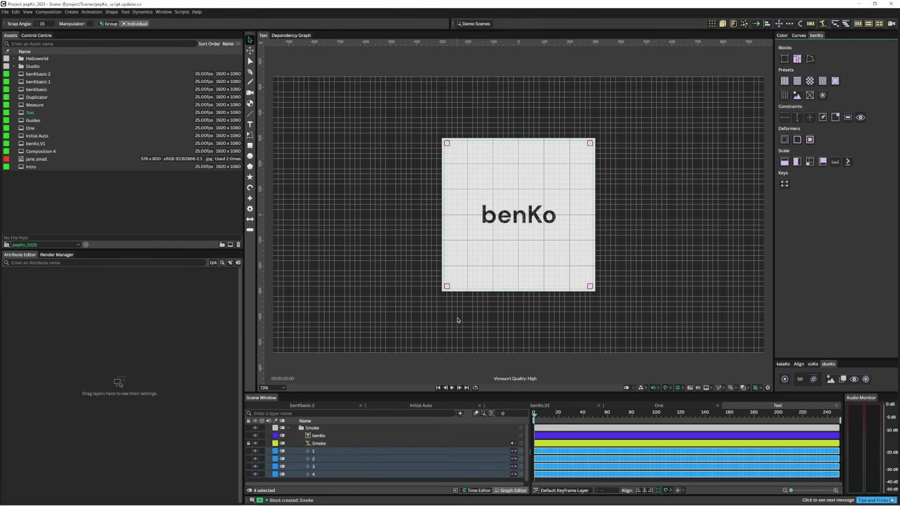
Move the benKo text to about X -266, Y 262 and constrain it to the block's upper-left corner point
left_click(319, 437)
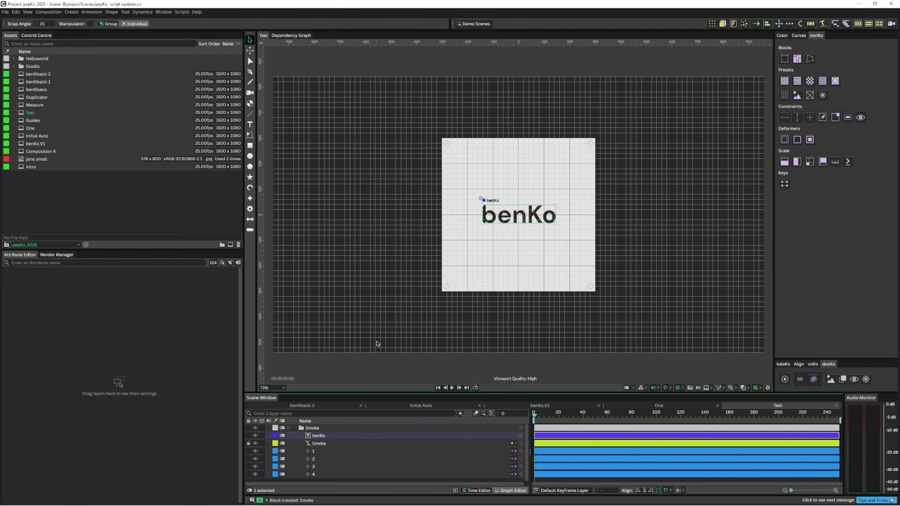
left_click_drag(508, 221, 477, 170)
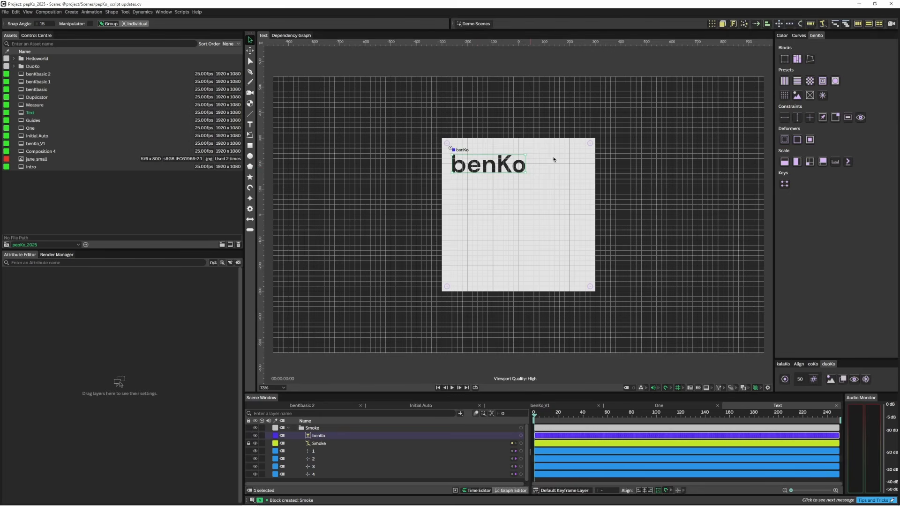
left_click(822, 118)
Open the benKo text's attributes, test its Font Size at much larger values, and leave it at 237
left_click(294, 436)
double_click(318, 435)
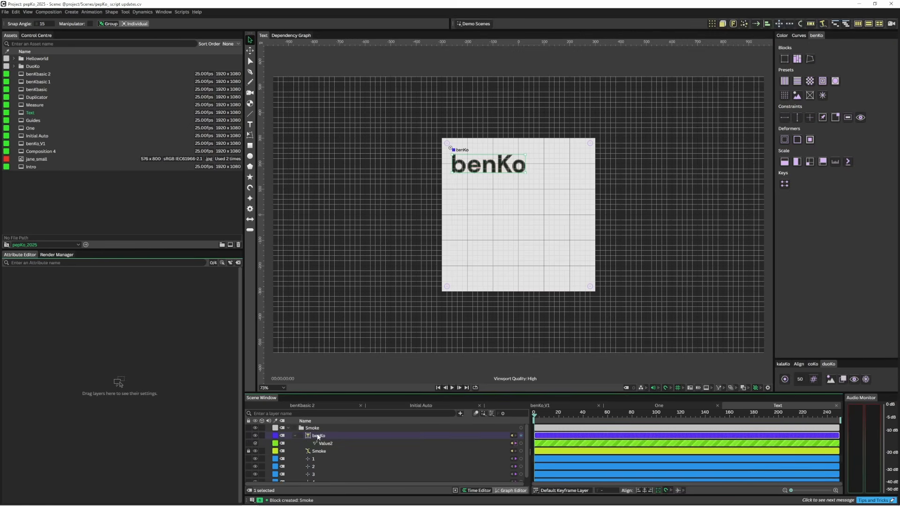
left_click_drag(143, 419, 359, 295)
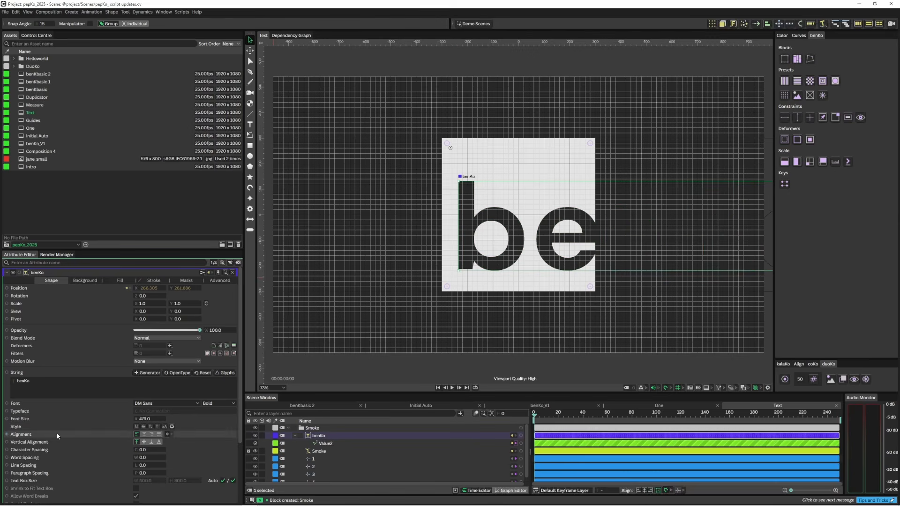
left_click_drag(152, 418, 64, 425)
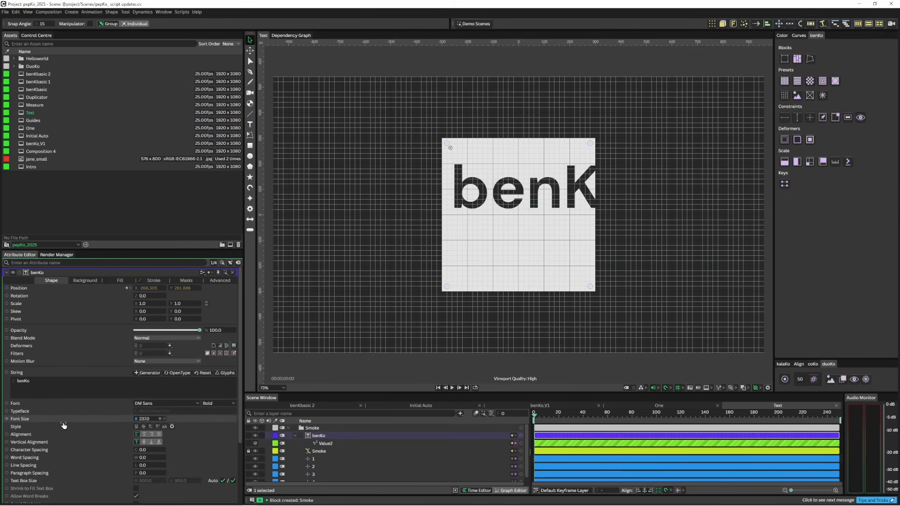
Add an Align behaviour to the benKo text with X 1 and Y -1, and set the Font Size to 178
left_click(767, 24)
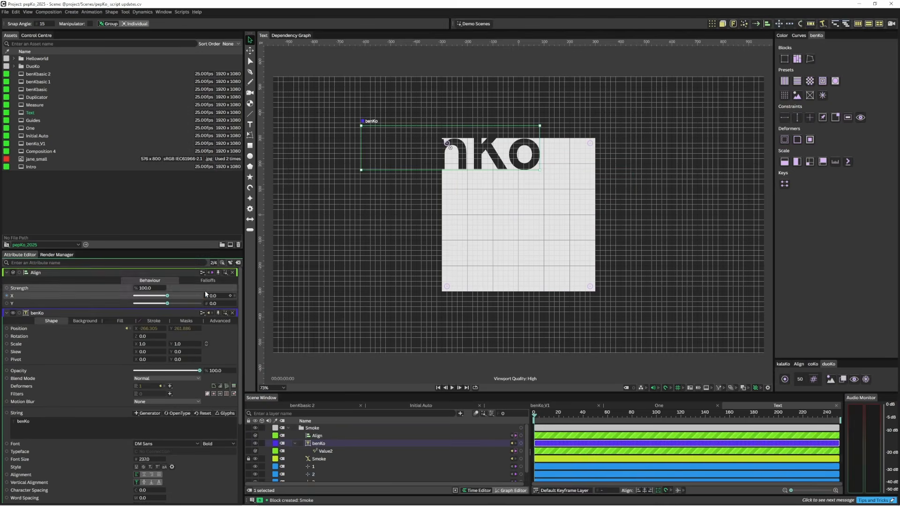
left_click_drag(167, 295, 125, 305)
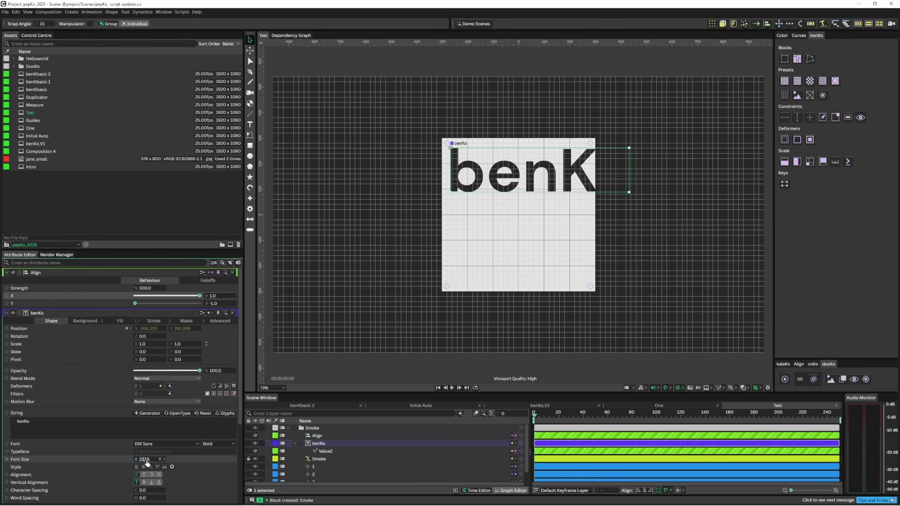
left_click_drag(147, 458, 115, 428)
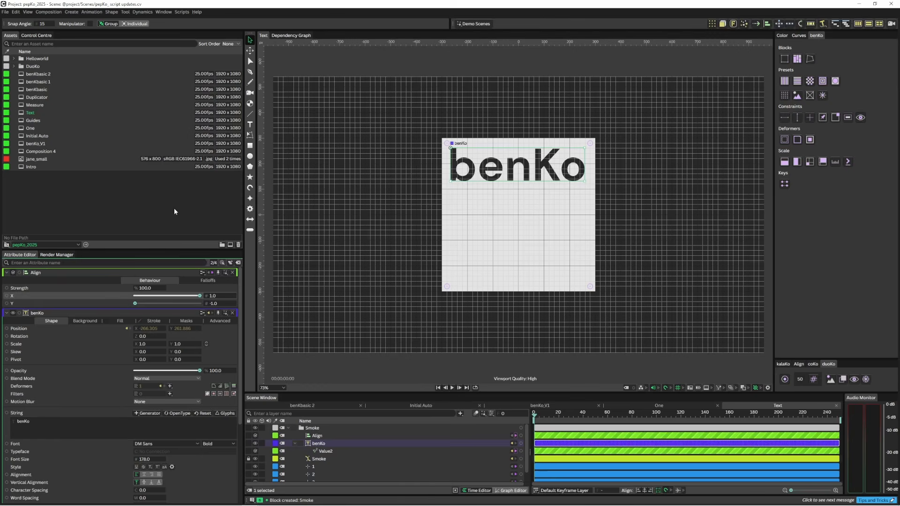
Return to the One composition and move the Smoke-Jane guide to about X -478
double_click(115, 134)
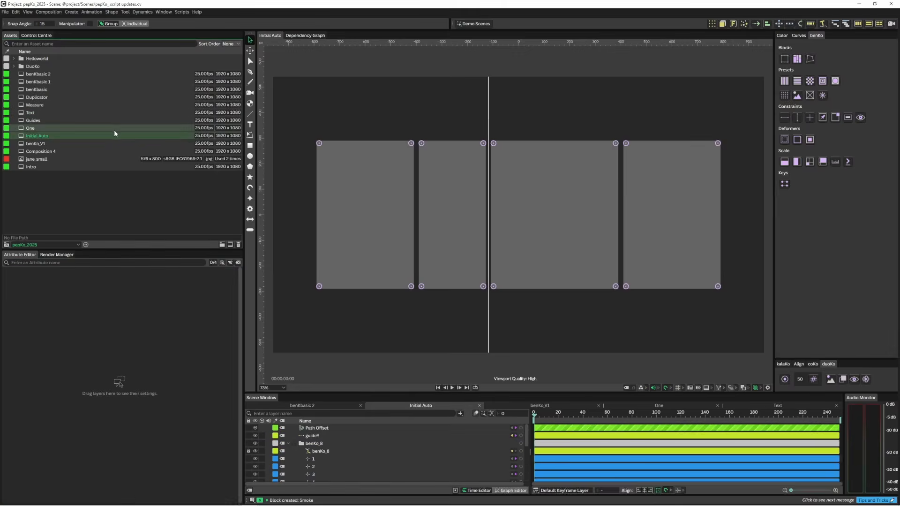
double_click(113, 128)
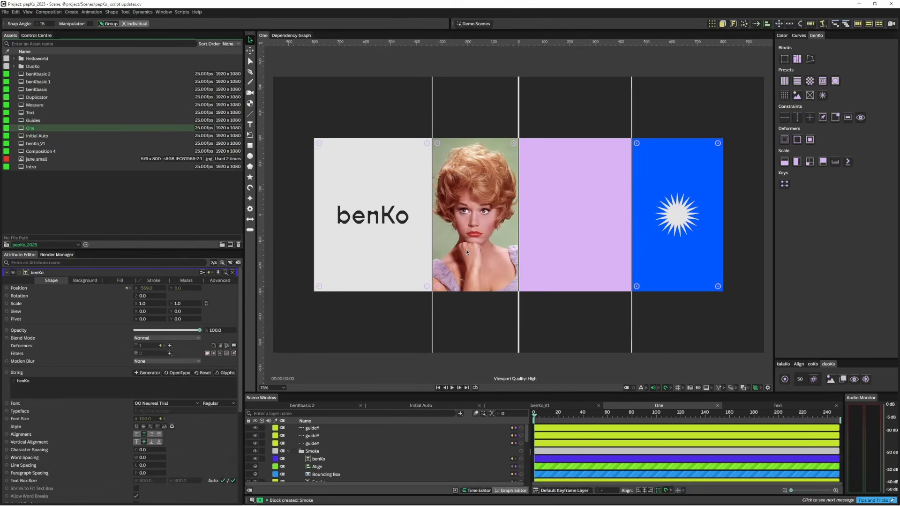
left_click_drag(438, 306, 399, 308)
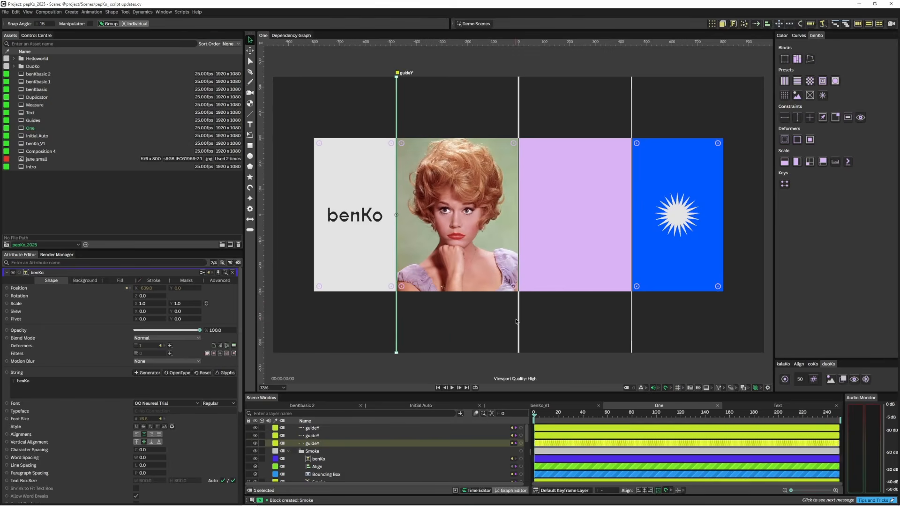
Collapse the Smoke group, select the shape inside the Pink group, and add the Frame preset to the Pink block
left_click(290, 450)
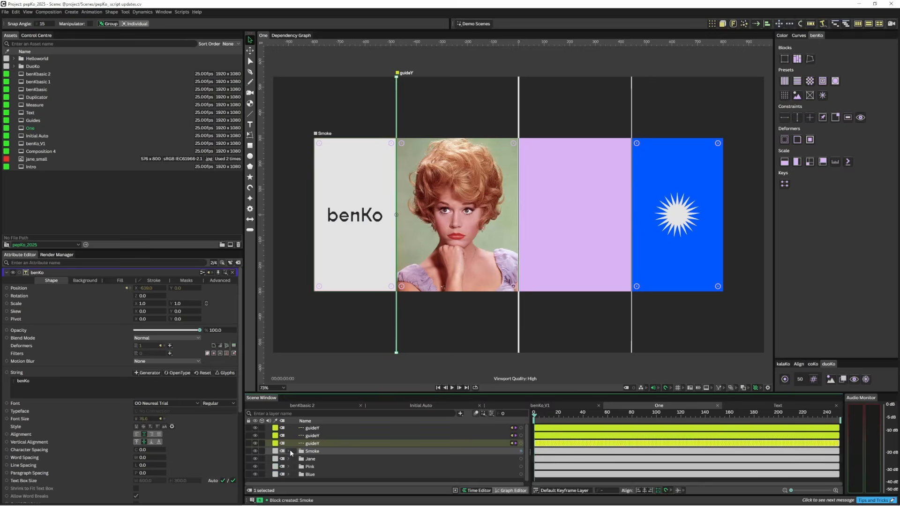
left_click(293, 465)
left_click(288, 465)
left_click(316, 474)
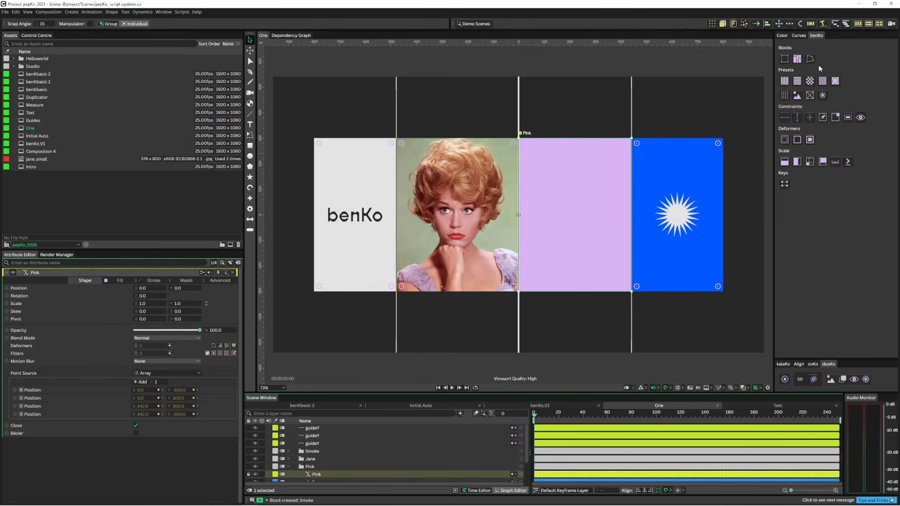
left_click(810, 95)
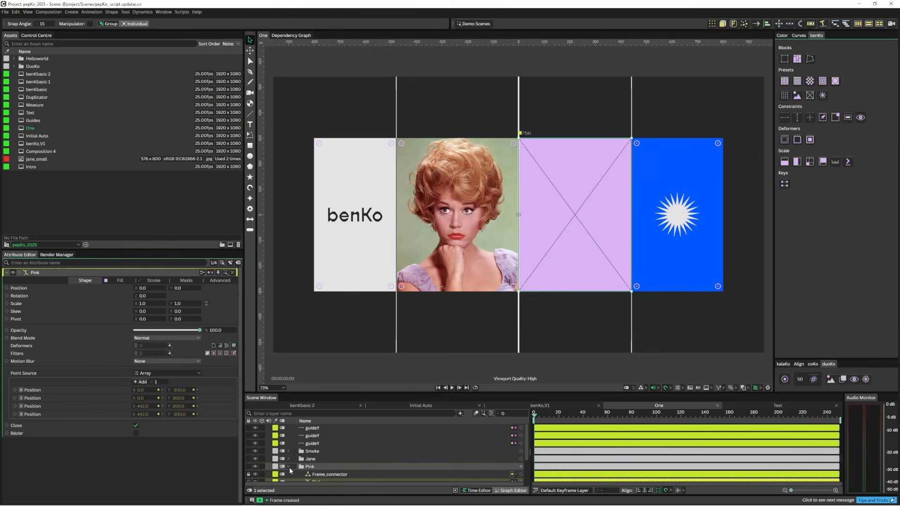
scroll(325, 466, "down", 1)
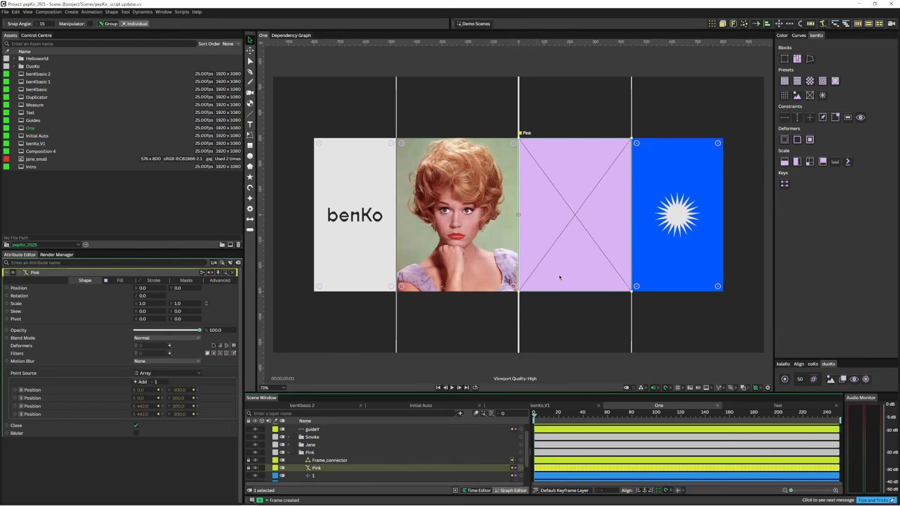
Add the Inner Box preset to the Pink block and open the attributes of its Index to colour utility
left_click(834, 81)
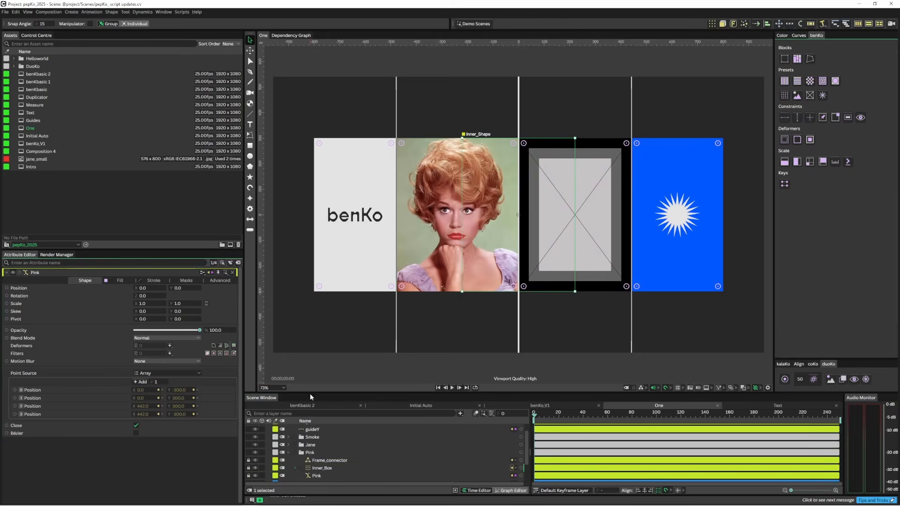
left_click(295, 468)
scroll(341, 463, "down", 1)
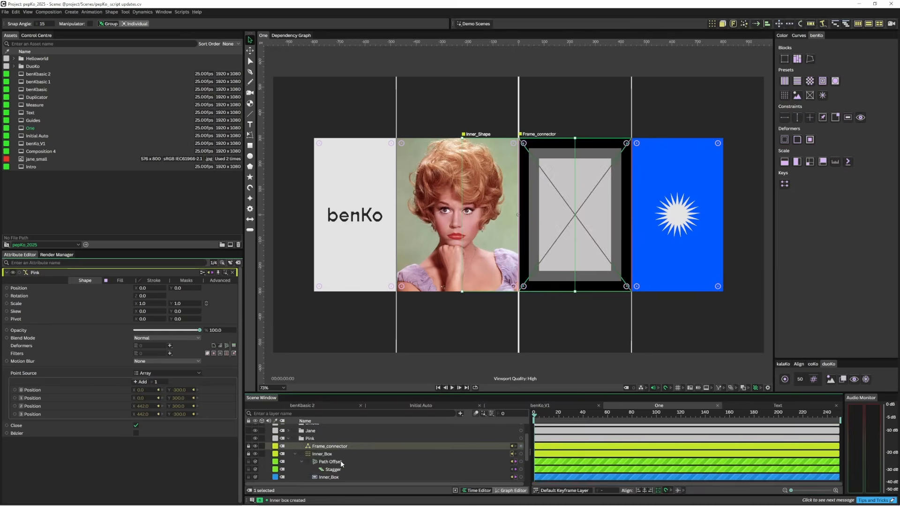
scroll(341, 464, "down", 1)
left_click(341, 478)
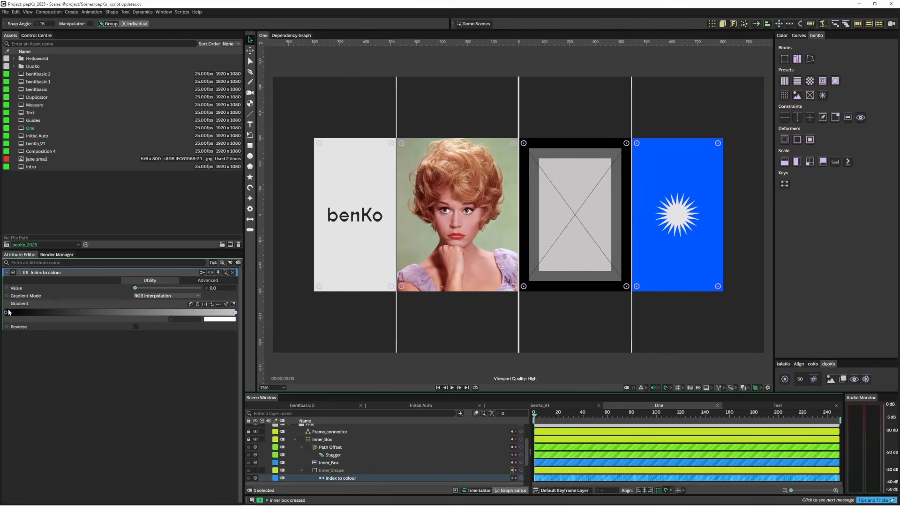
Colour the inner box gradient from the Thistle swatch at its start to the Gold swatch at its end
mouse_move(6, 313)
left_mouse_down()
mouse_move(62, 307)
mouse_move(6, 312)
left_mouse_up()
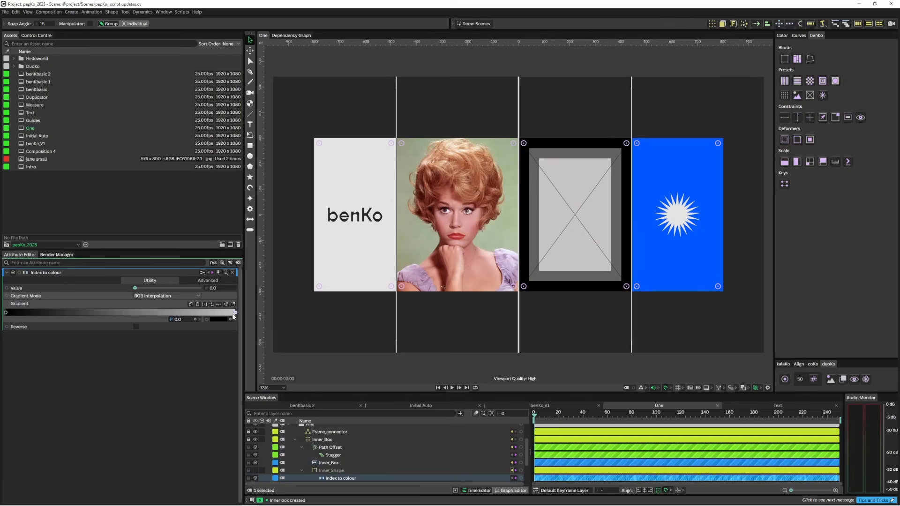
left_click(784, 39)
left_click_drag(796, 207, 224, 320)
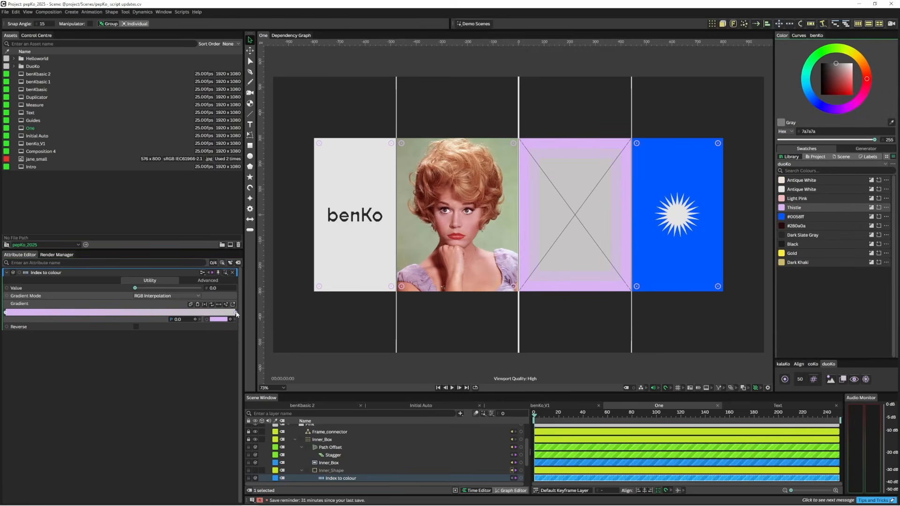
left_click(235, 313)
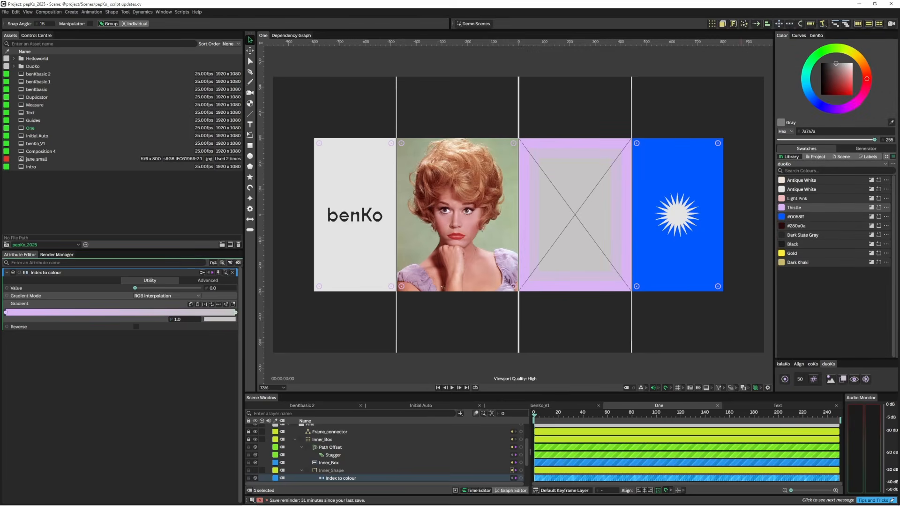
left_click(780, 226)
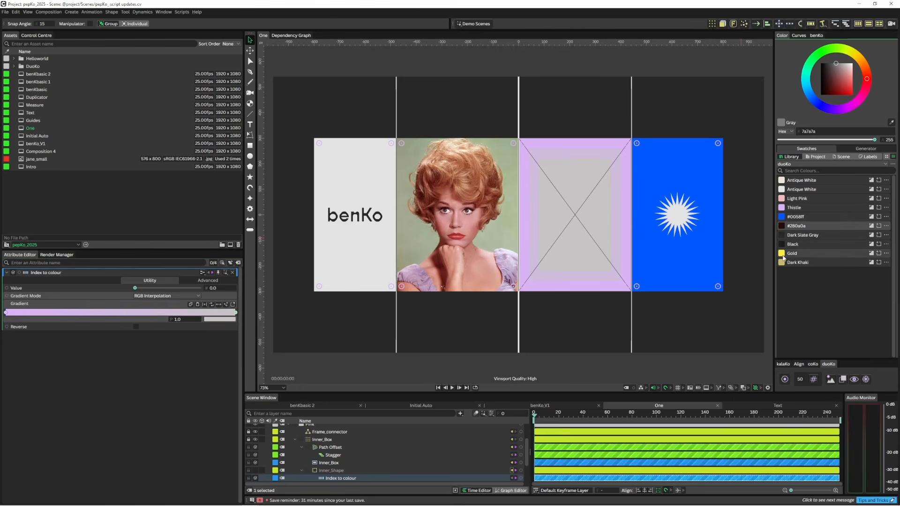
left_click_drag(781, 257, 224, 322)
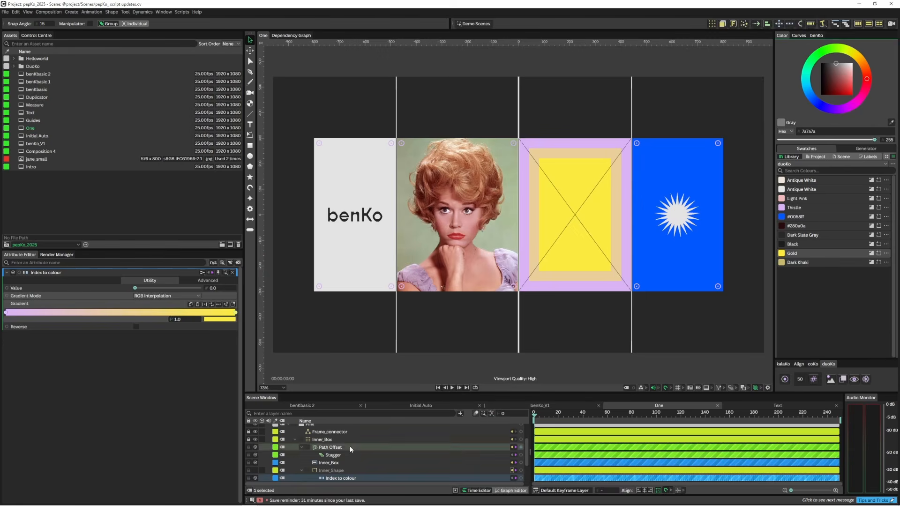
Collapse the Pink group, then move the Smoke-Jane guide to about X -398 and the Jane-Pink guide slightly towards Pink
scroll(297, 460, "up", 3)
left_click(289, 466)
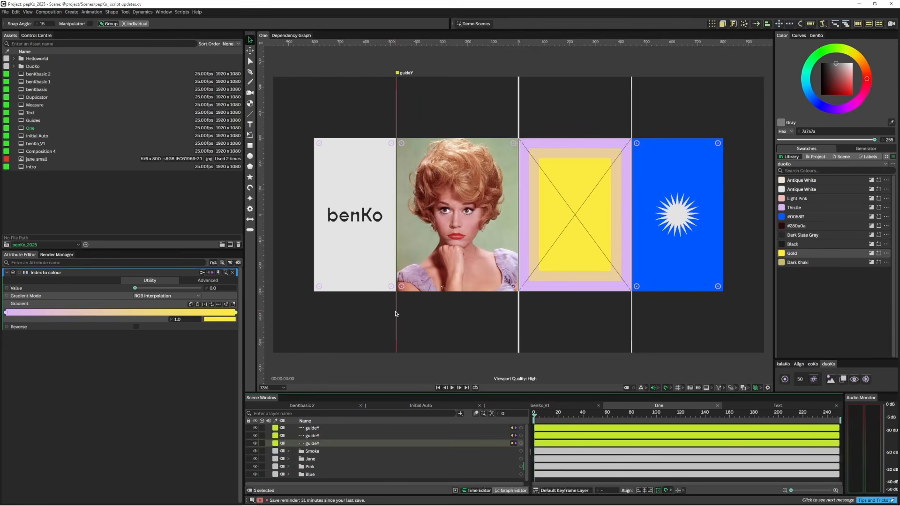
left_click_drag(396, 315, 426, 323)
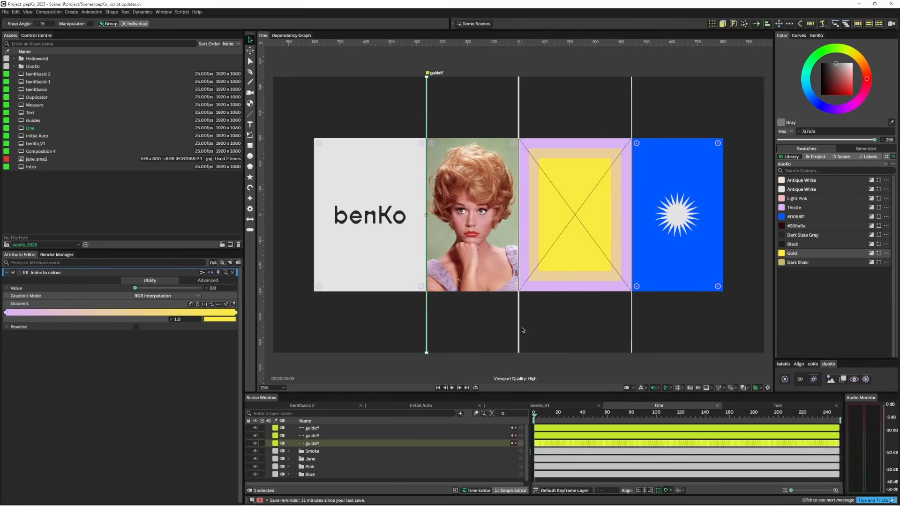
mouse_move(522, 330)
left_mouse_down()
mouse_move(550, 332)
mouse_move(523, 334)
left_mouse_up()
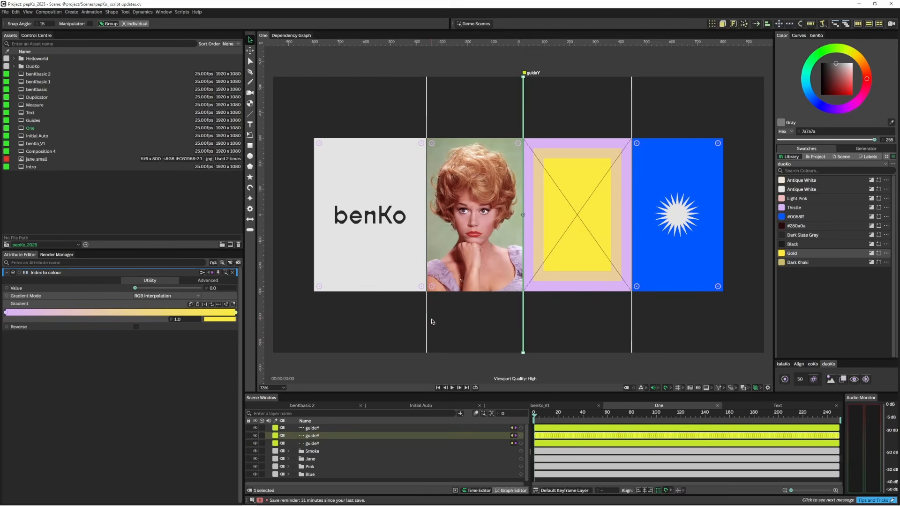
left_click_drag(426, 322, 416, 321)
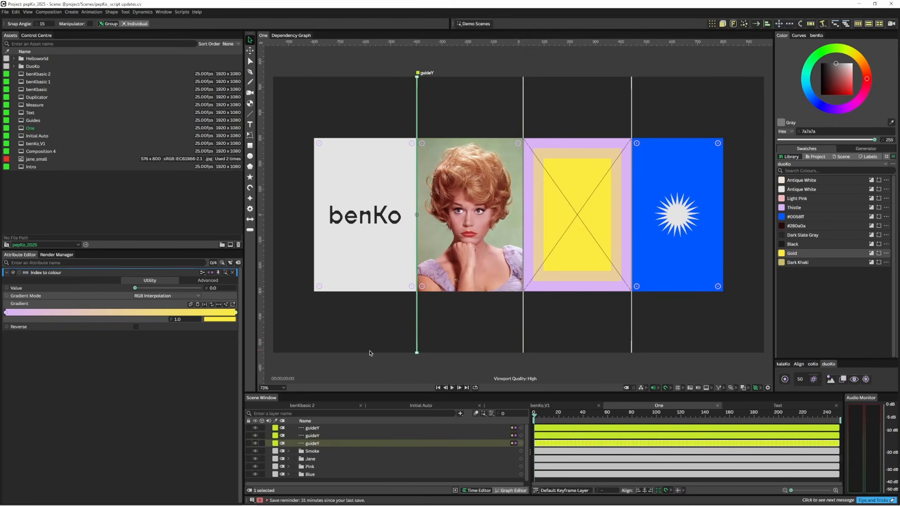
Select all three vertical guides and link them with the benKo guide gap constraint
left_click(333, 444)
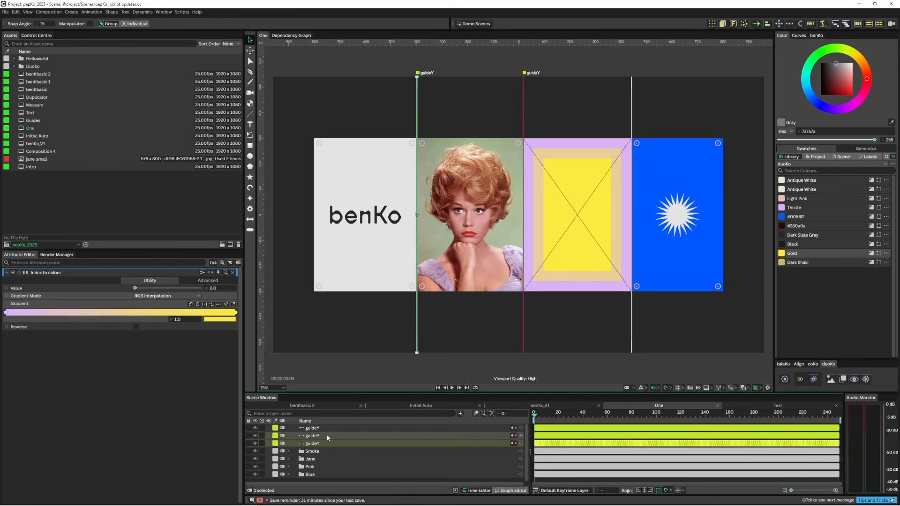
left_click(328, 434, "shift")
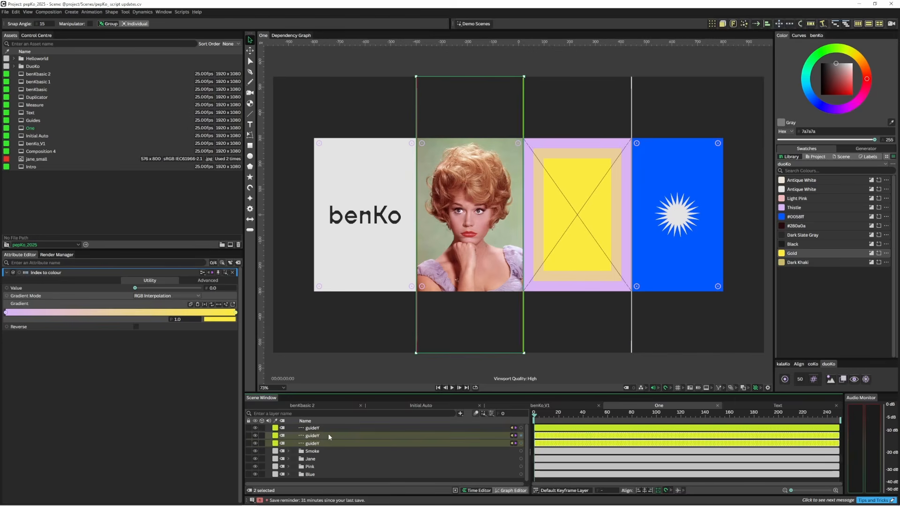
left_click(328, 427, "shift")
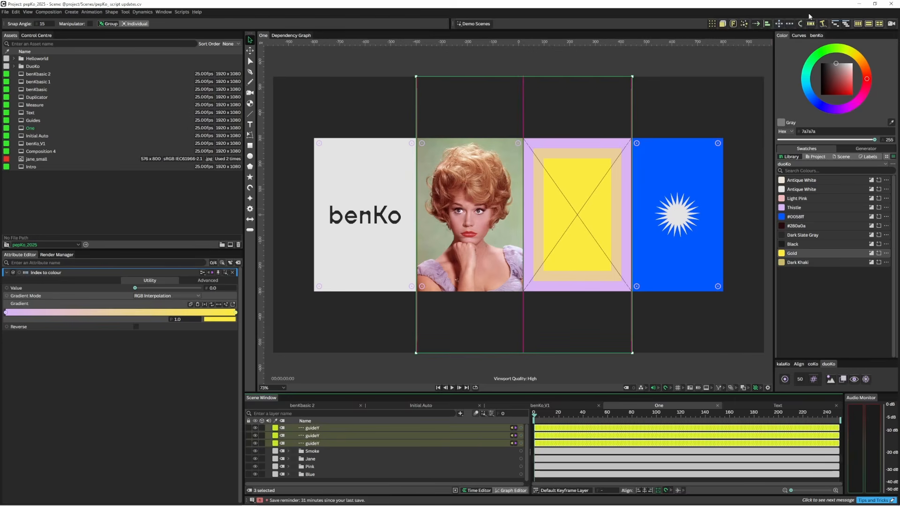
left_click(816, 36)
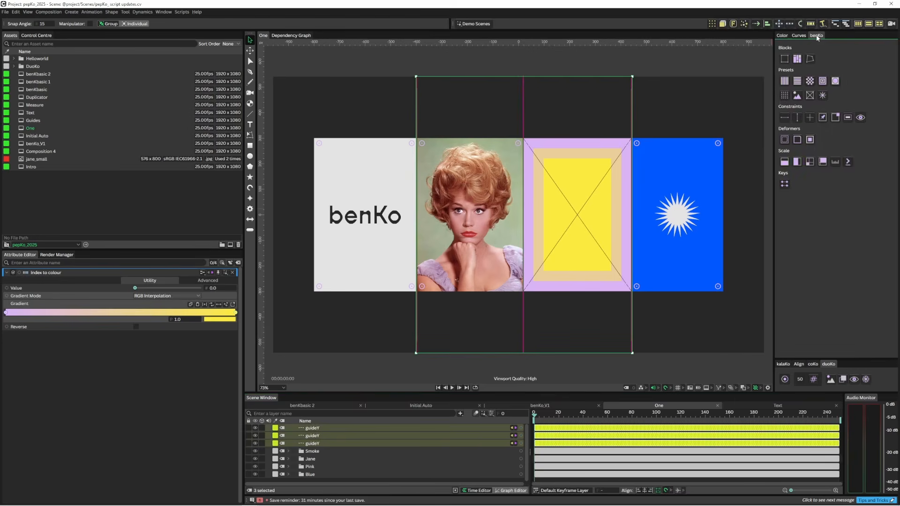
left_click(795, 117)
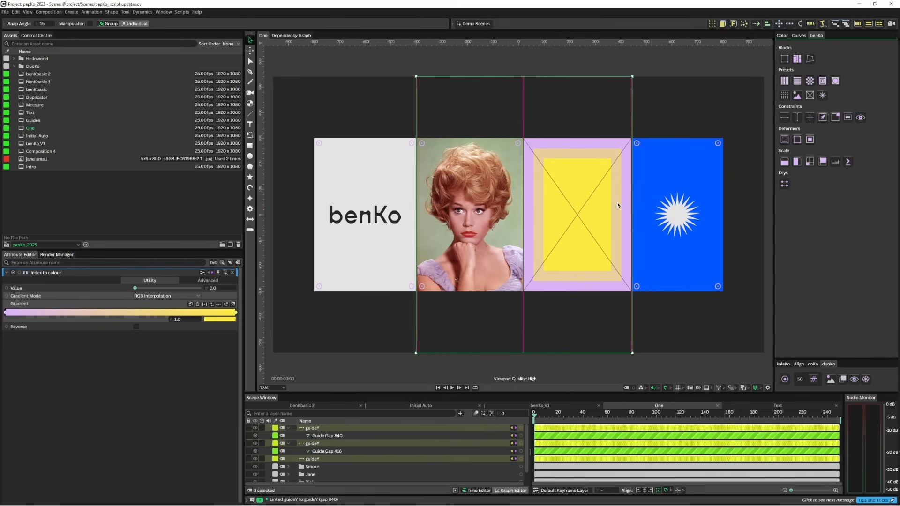
Try moving the Smoke-Jane guide to test the linked guide gaps, and undo the move
left_click(324, 451)
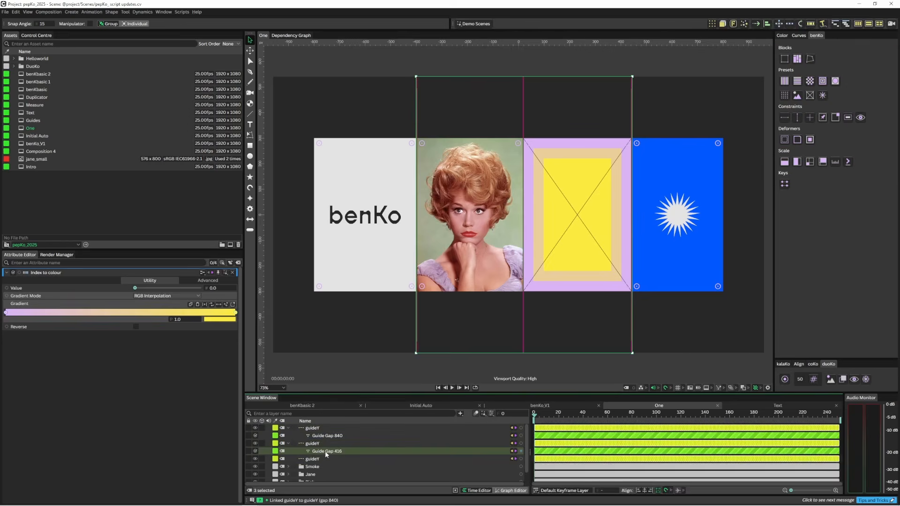
left_click(325, 460)
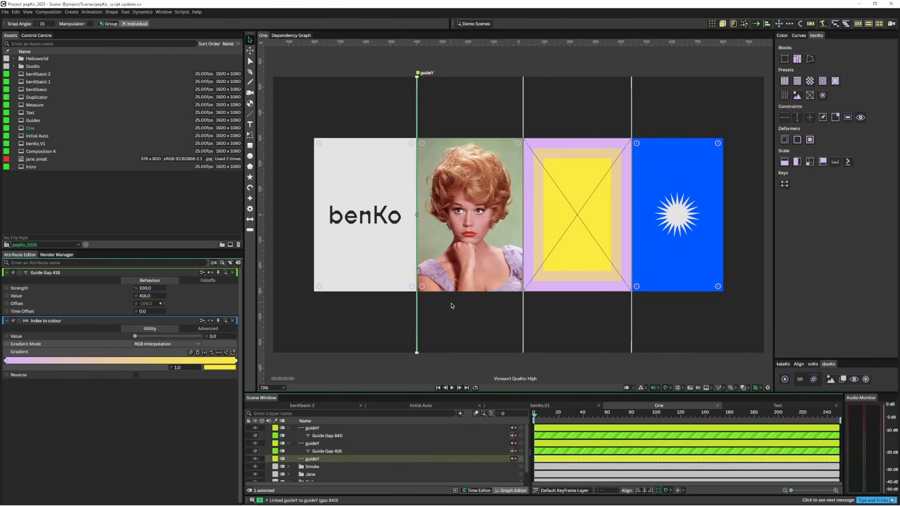
left_click_drag(417, 325, 377, 319)
key("ctrl+z")
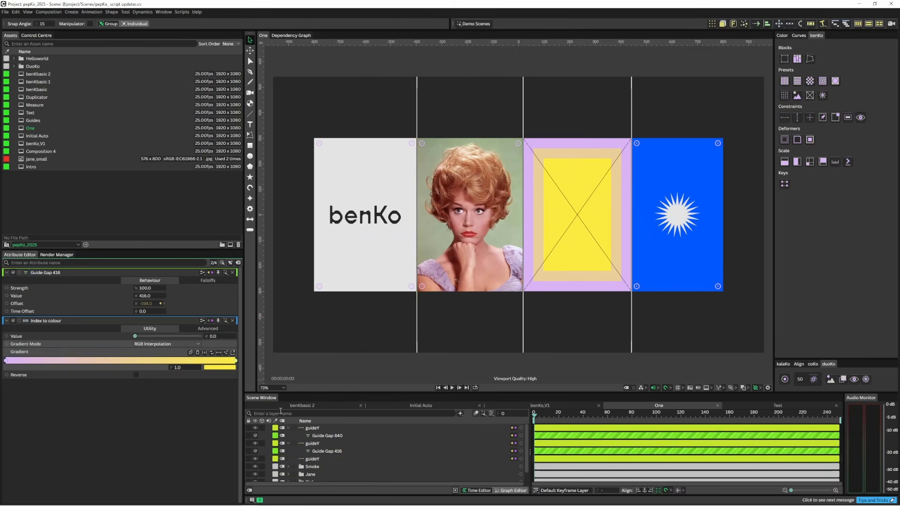
Set the Time Offset to -3 on Guide Gap 416 and to -6 on Guide Gap 840
left_click(340, 451)
left_click(147, 311)
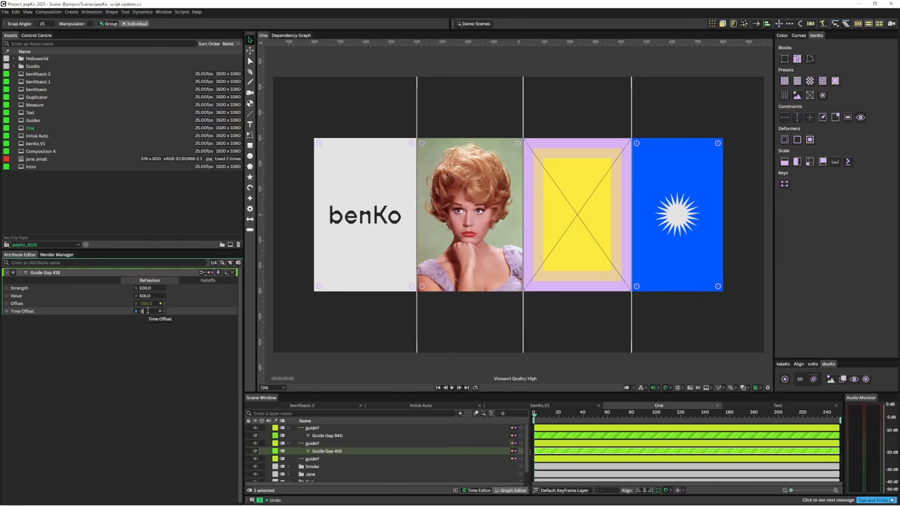
left_click(337, 435)
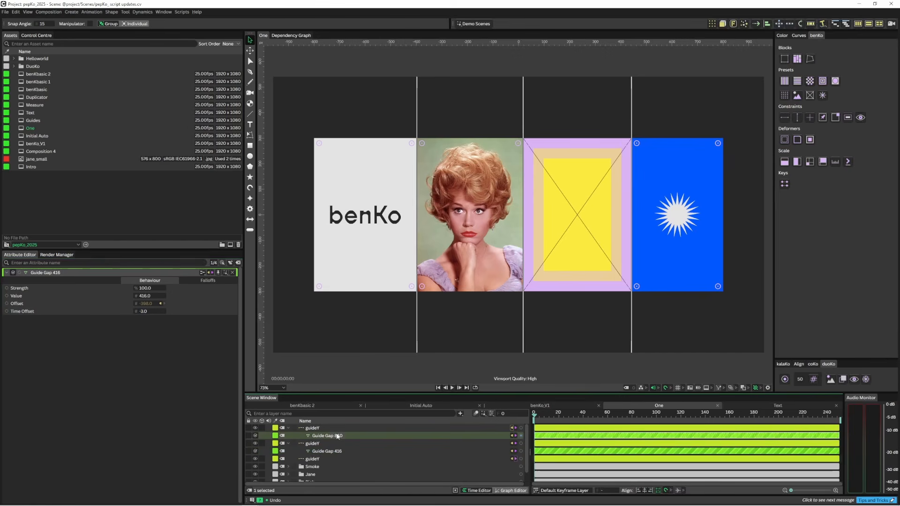
left_click(146, 311)
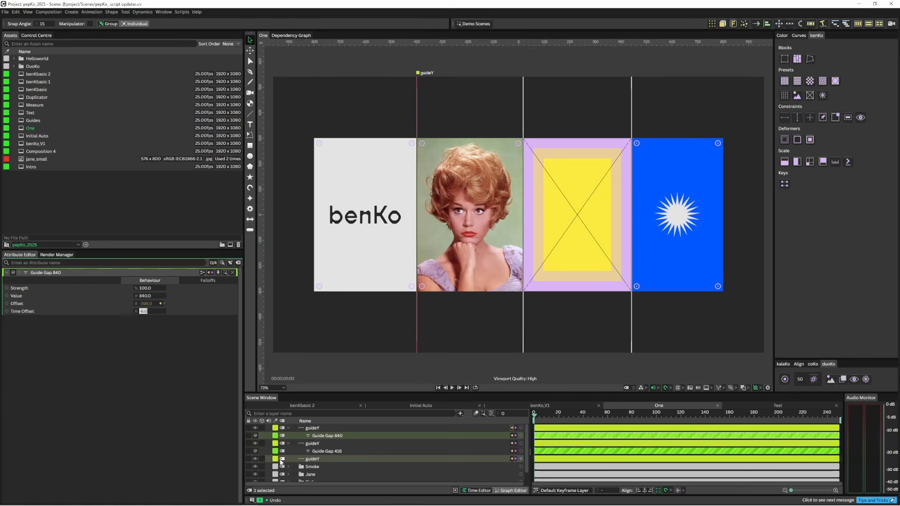
Keyframe the Smoke-Jane guide's X position from -398 at the start to -162 at about frame 20 and -622 at frame 41
left_click(309, 461)
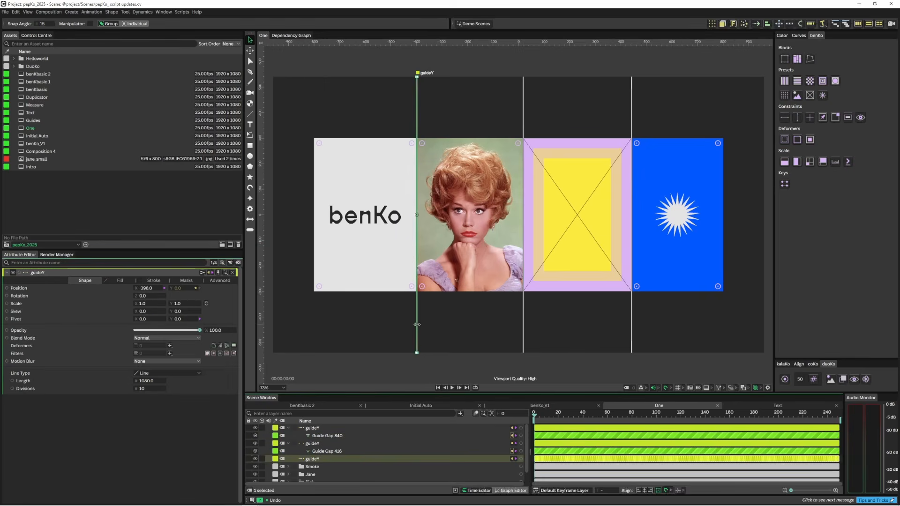
left_click(584, 415)
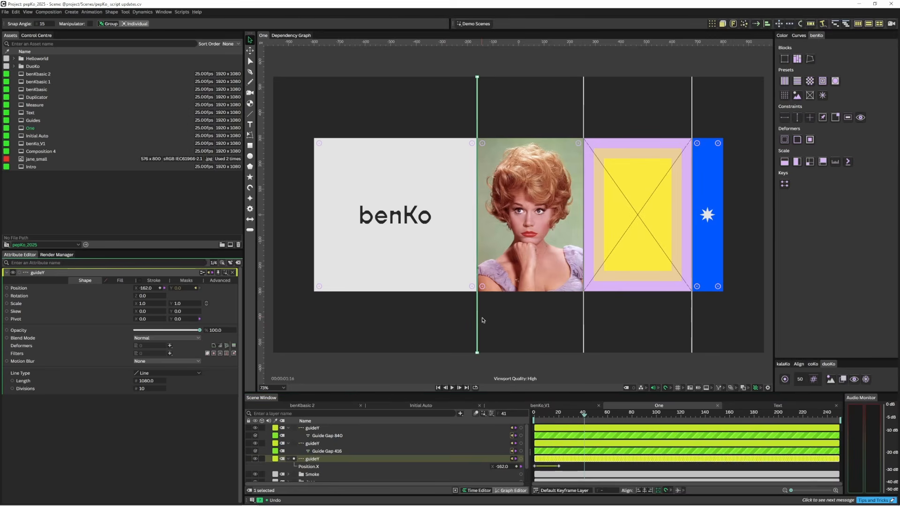
left_click_drag(477, 319, 360, 315)
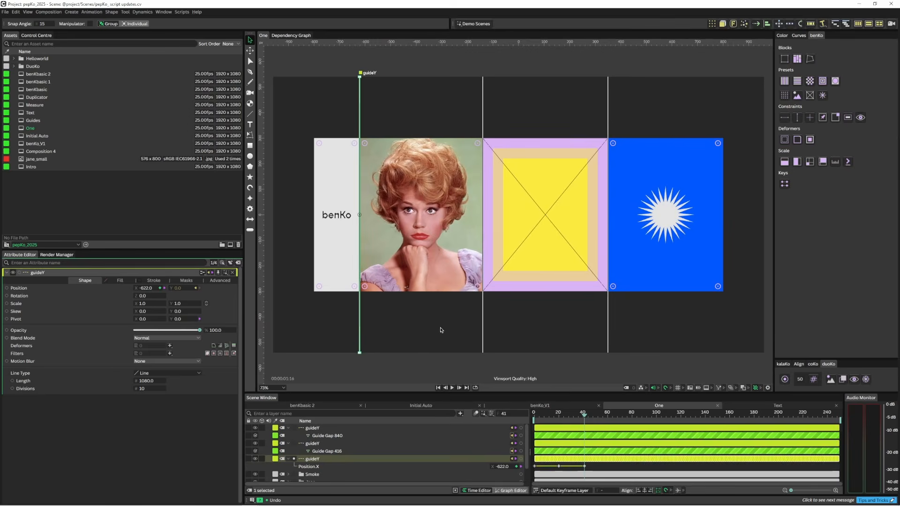
Keyframe the Smoke-Jane guide at X -358 on frame 59 and give its Position X keyframes Slow In, Slow Out Magic Easing
left_click(608, 416)
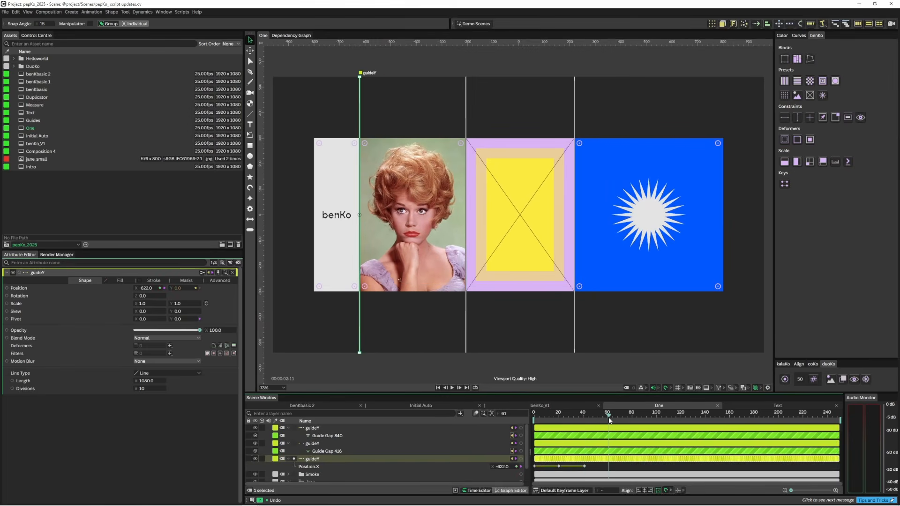
left_click(421, 313)
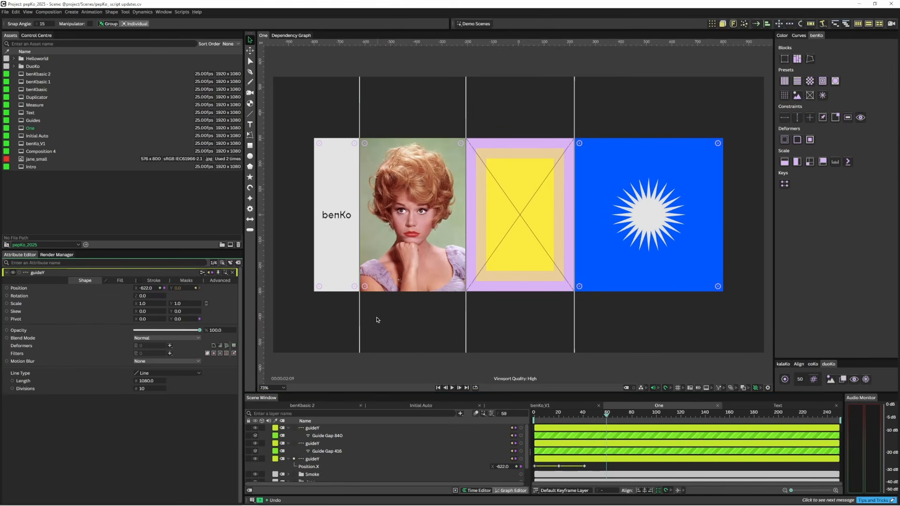
left_click_drag(359, 323, 488, 333)
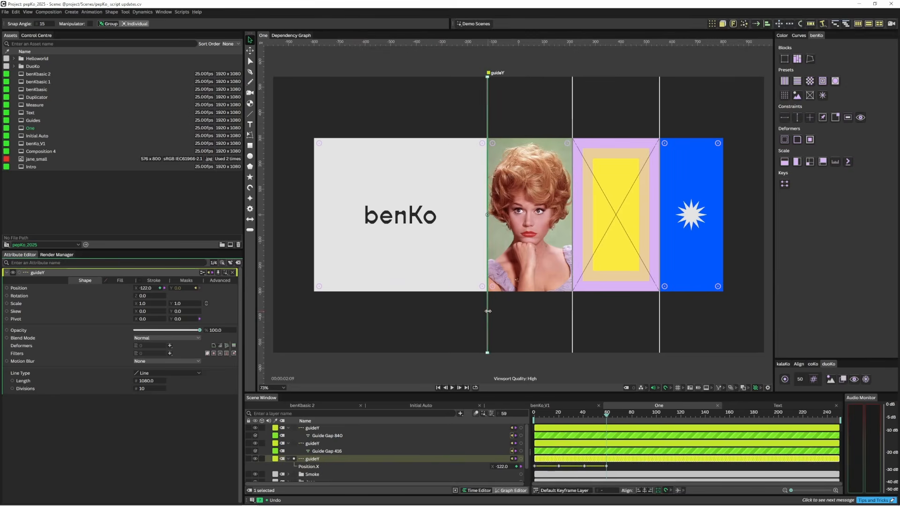
left_click_drag(487, 315, 426, 317)
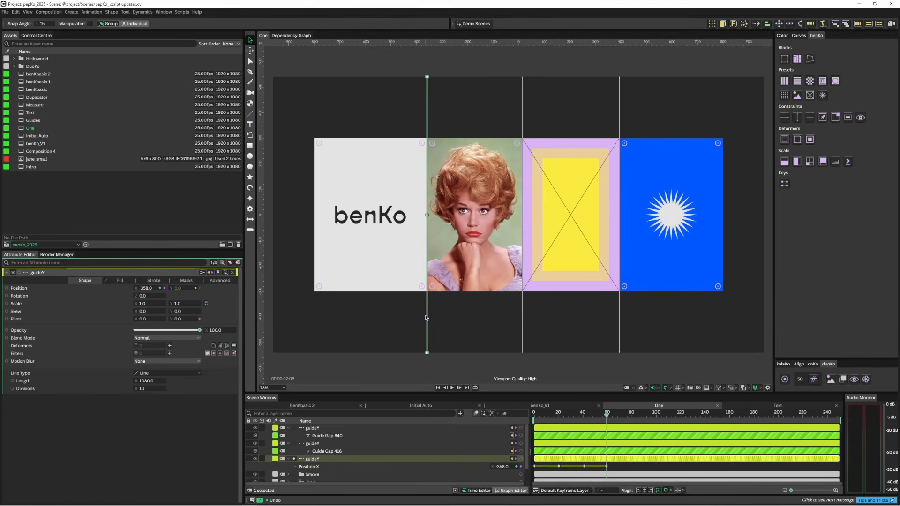
left_click_drag(623, 470, 534, 443)
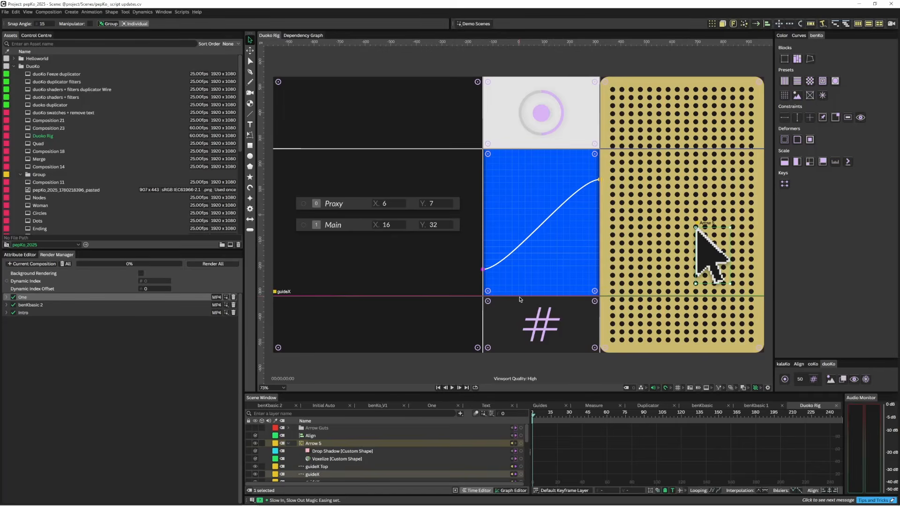
Collapse the Proxy/Main block by moving its vertical guide to the layout's left edge, and close the blue graph block between the two horizontal guides
left_click_drag(522, 296, 532, 268)
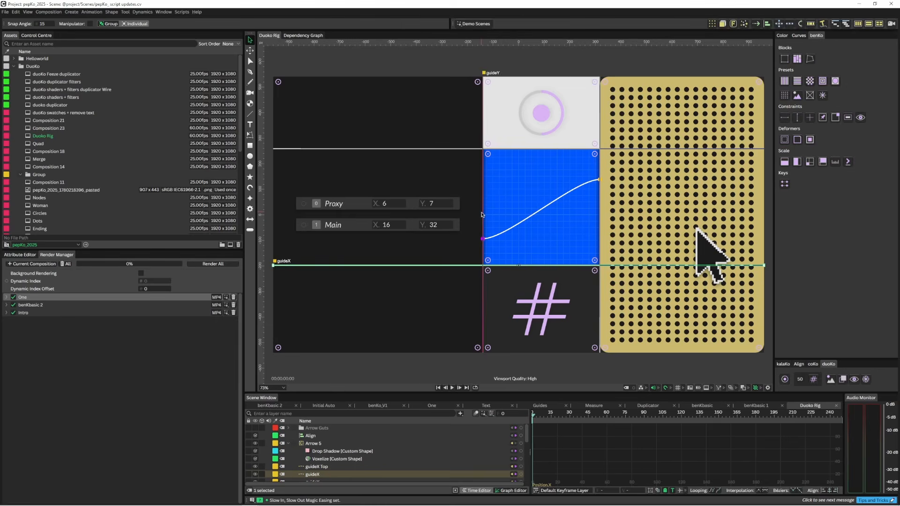
left_click_drag(482, 214, 273, 239)
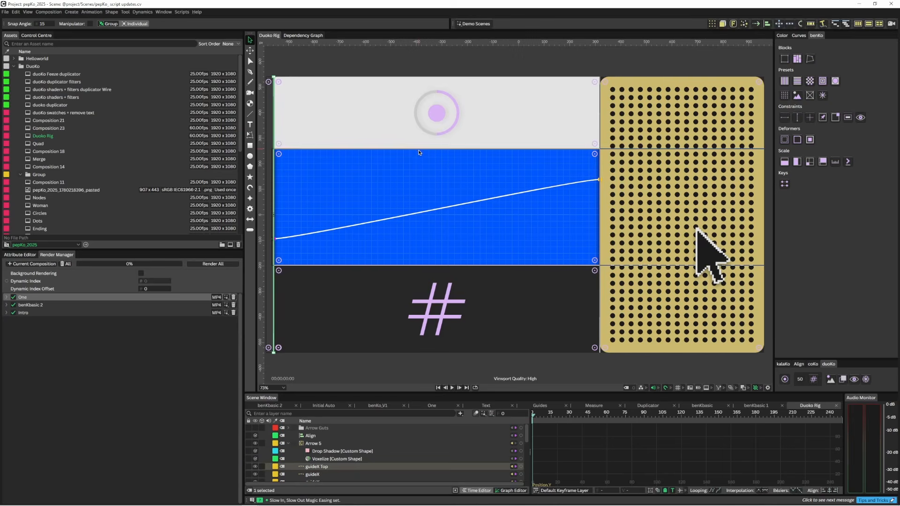
left_click_drag(418, 152, 418, 187)
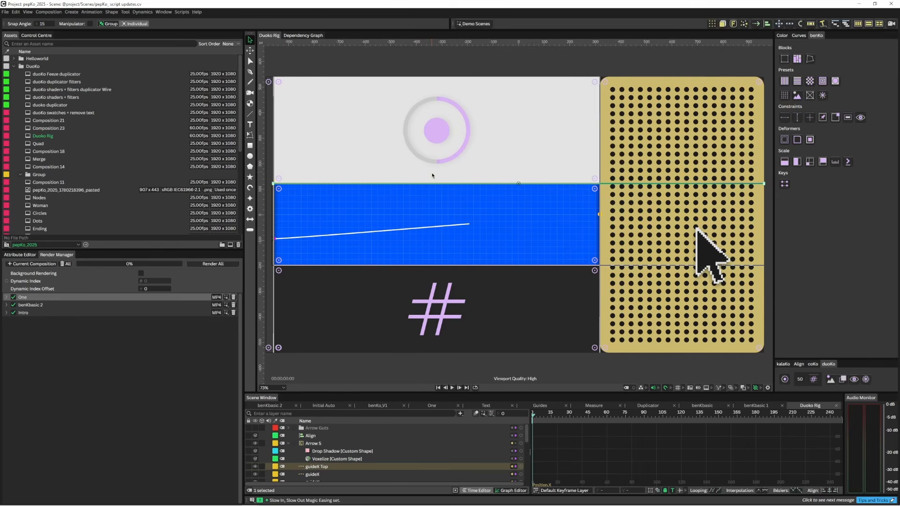
left_click_drag(434, 184, 428, 230)
left_click_drag(446, 271, 447, 225)
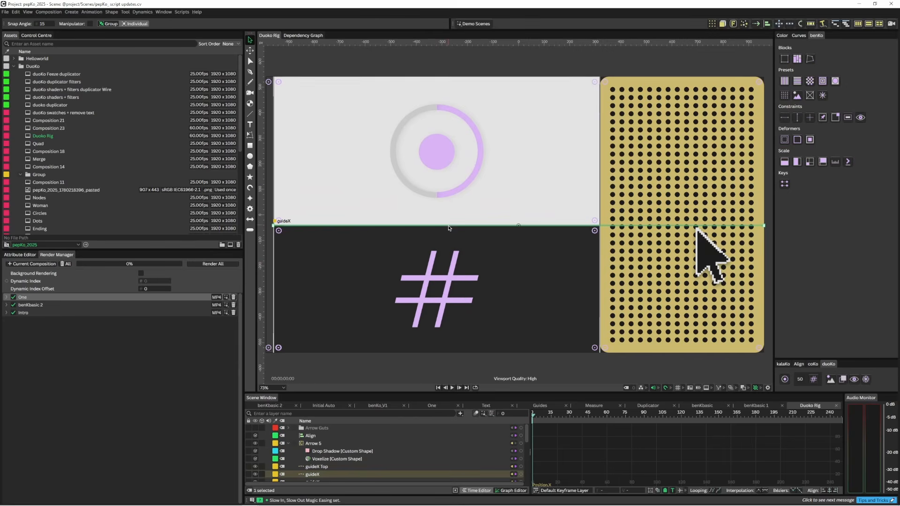
Reopen the graph and Proxy/Main blocks by spreading the horizontal guides apart and moving the vertical guides to about X 0 and X 540
left_click_drag(601, 257, 656, 269)
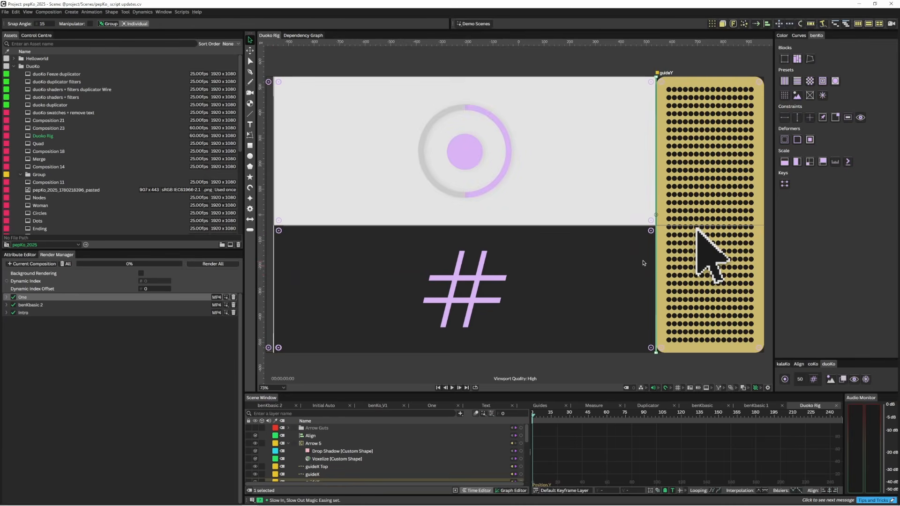
left_click_drag(567, 229, 567, 162)
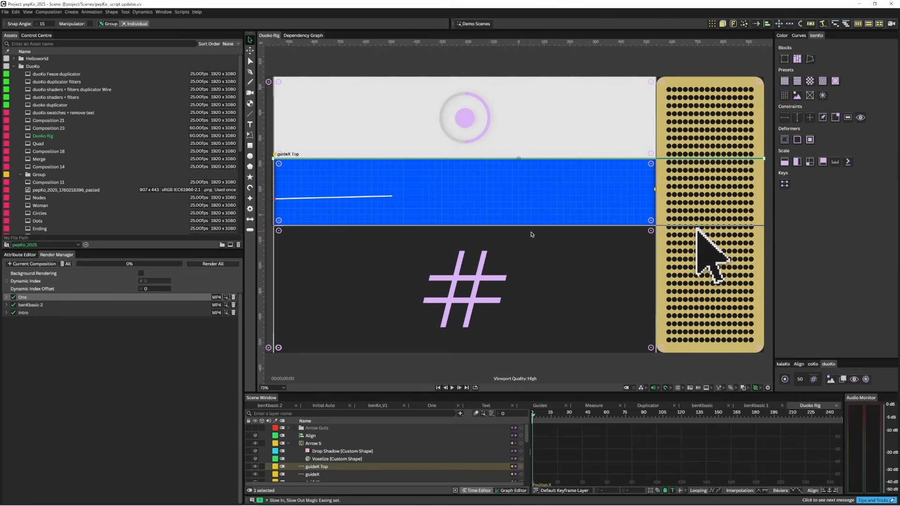
left_click_drag(531, 229, 539, 295)
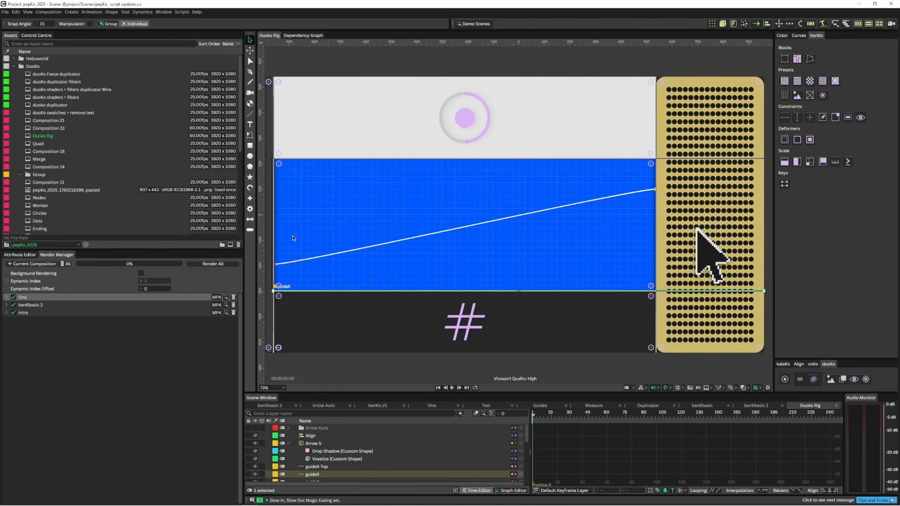
left_click_drag(272, 232, 518, 235)
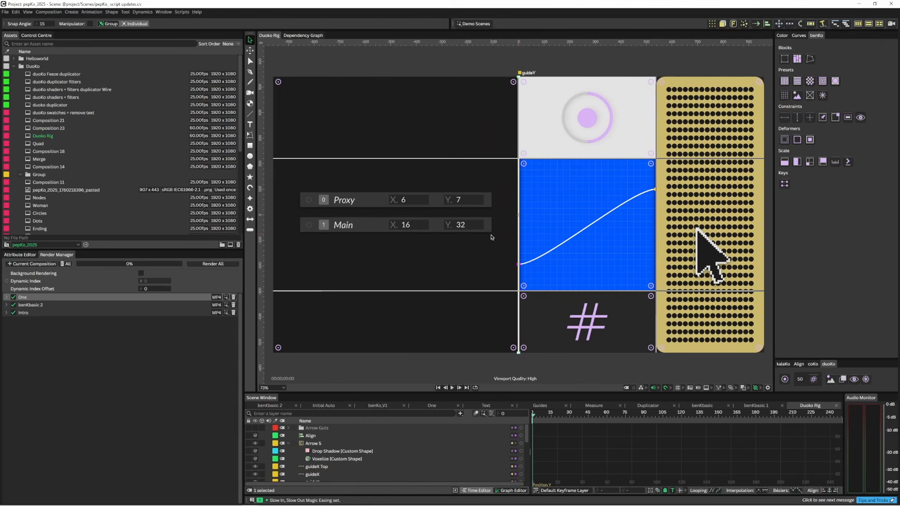